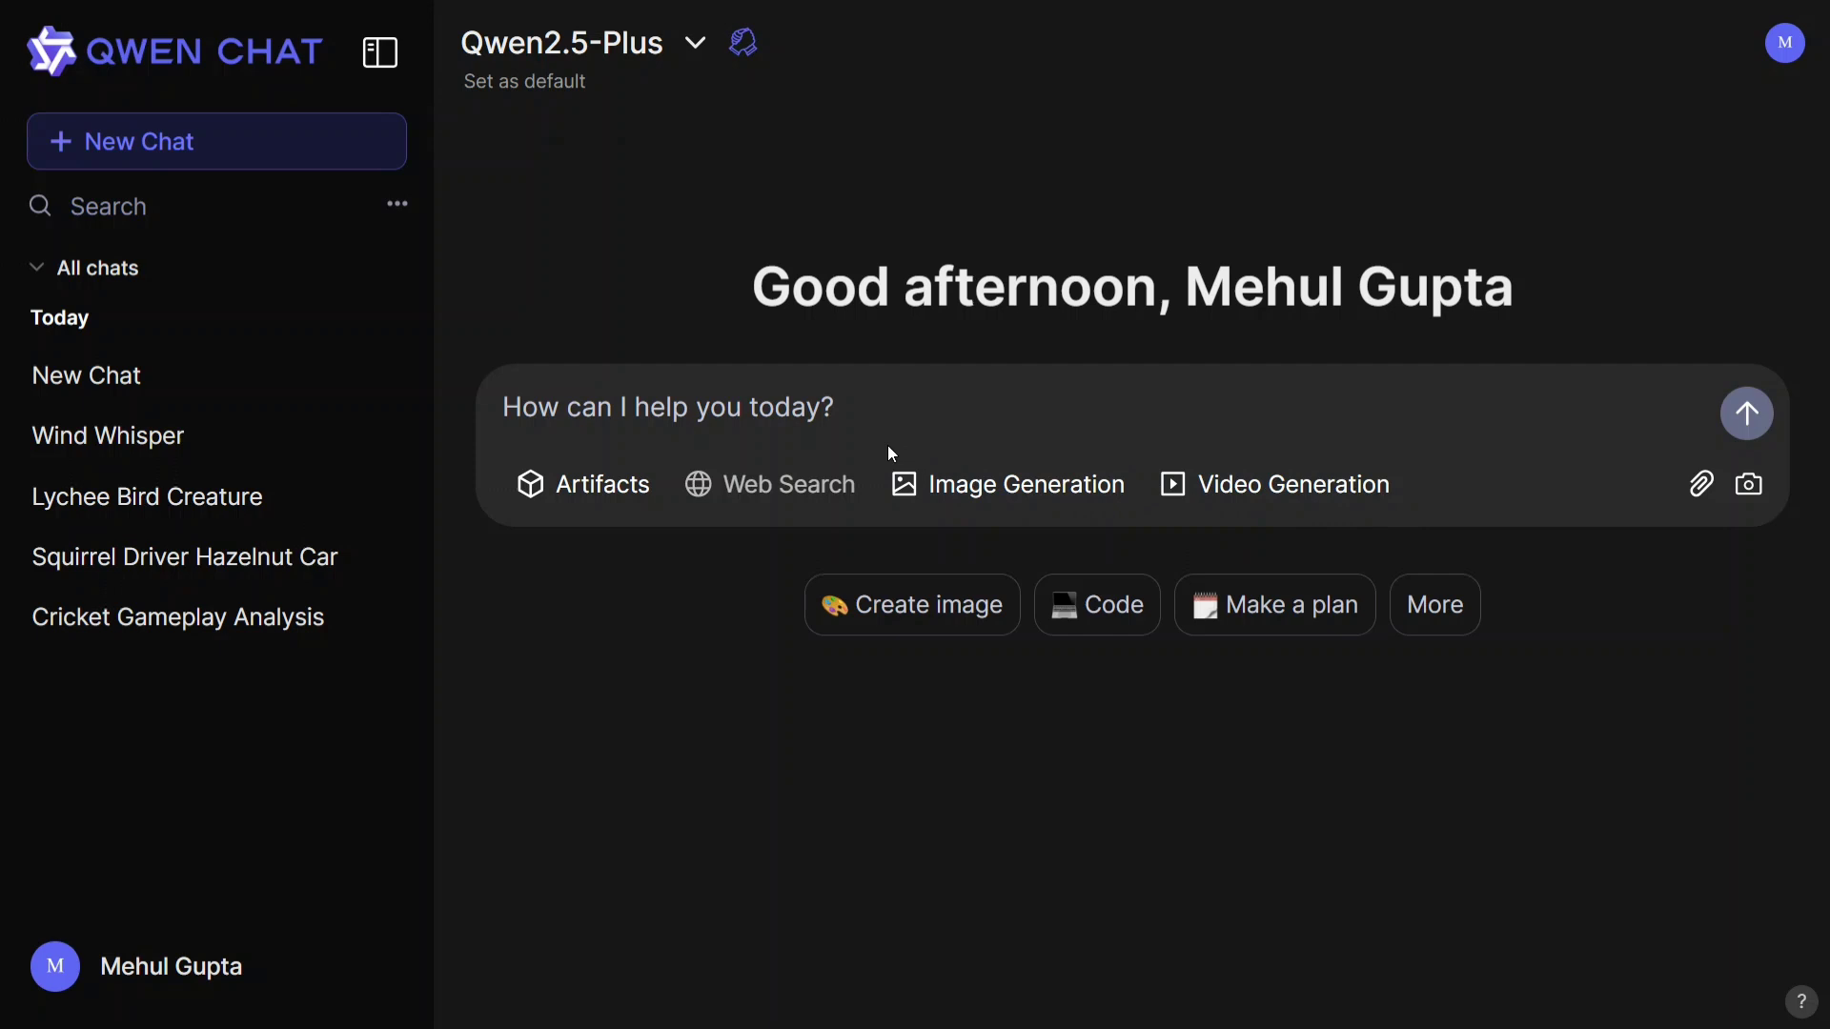
# Step: Scroll through the full model list and close it, leaving Qwen2.5-Plus selected
pyautogui.click(695, 49)
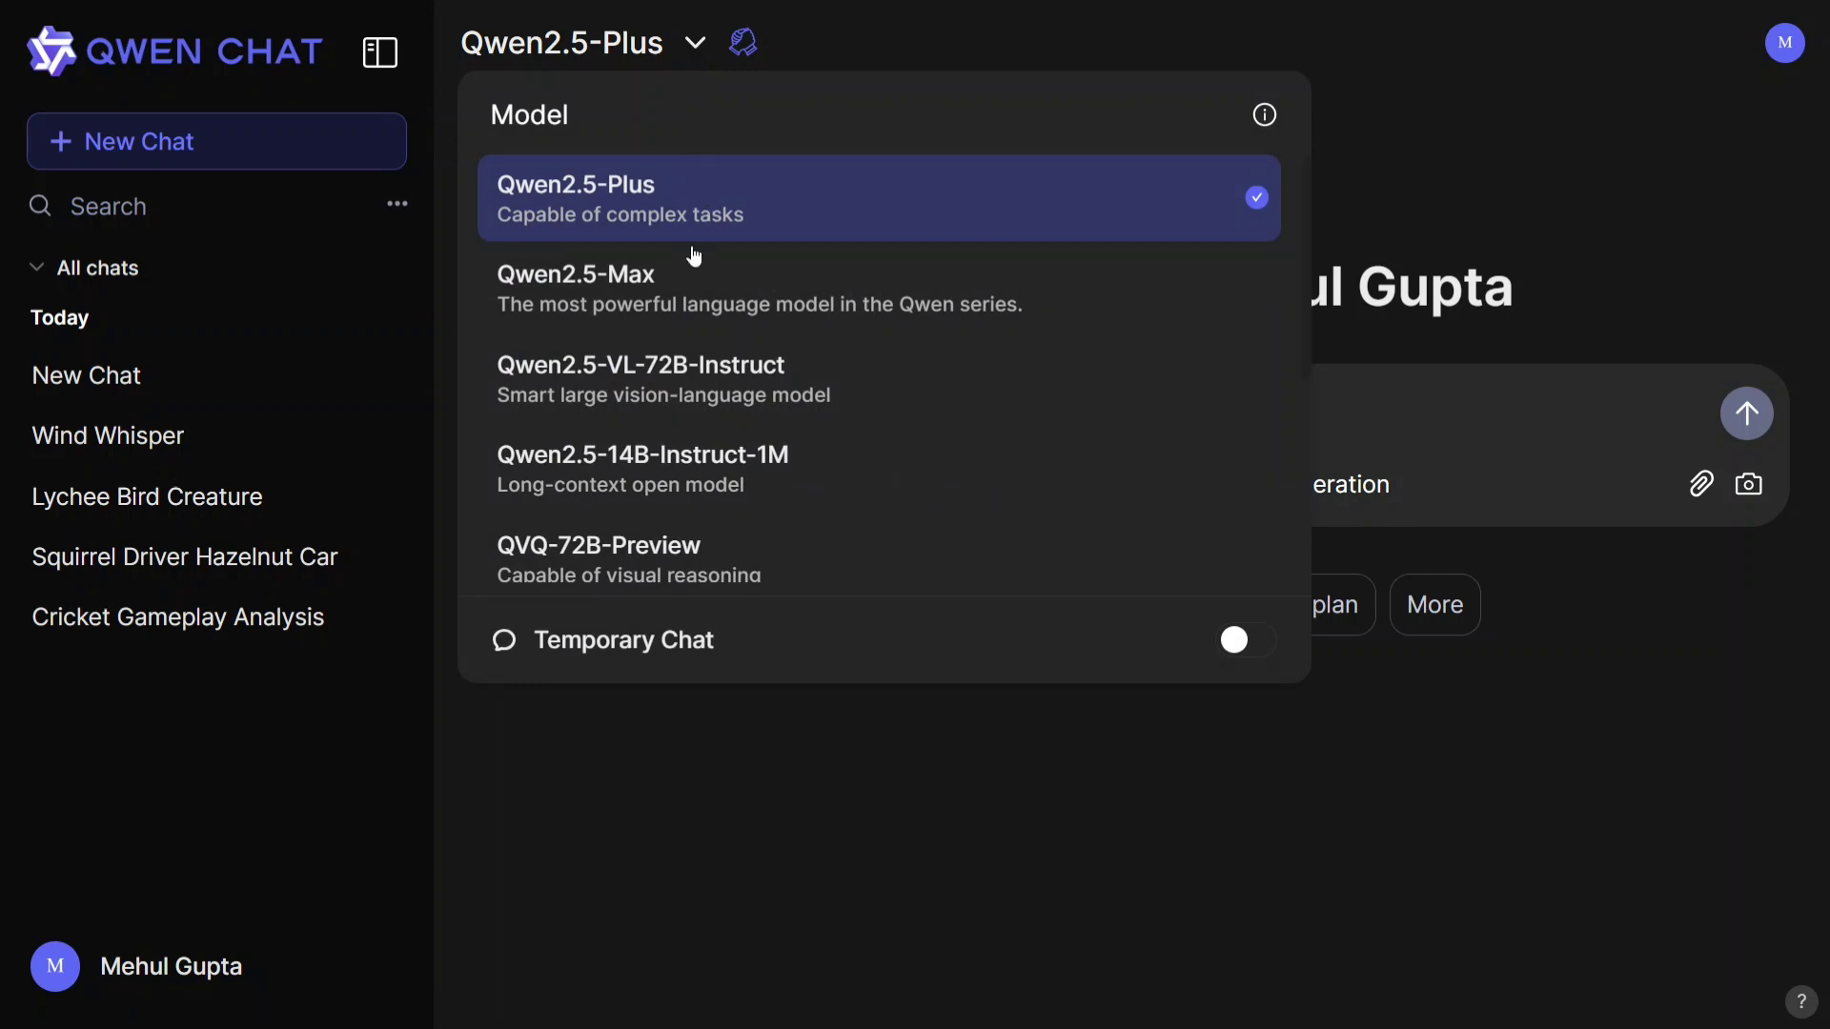
pyautogui.scroll(-4, 638, 301)
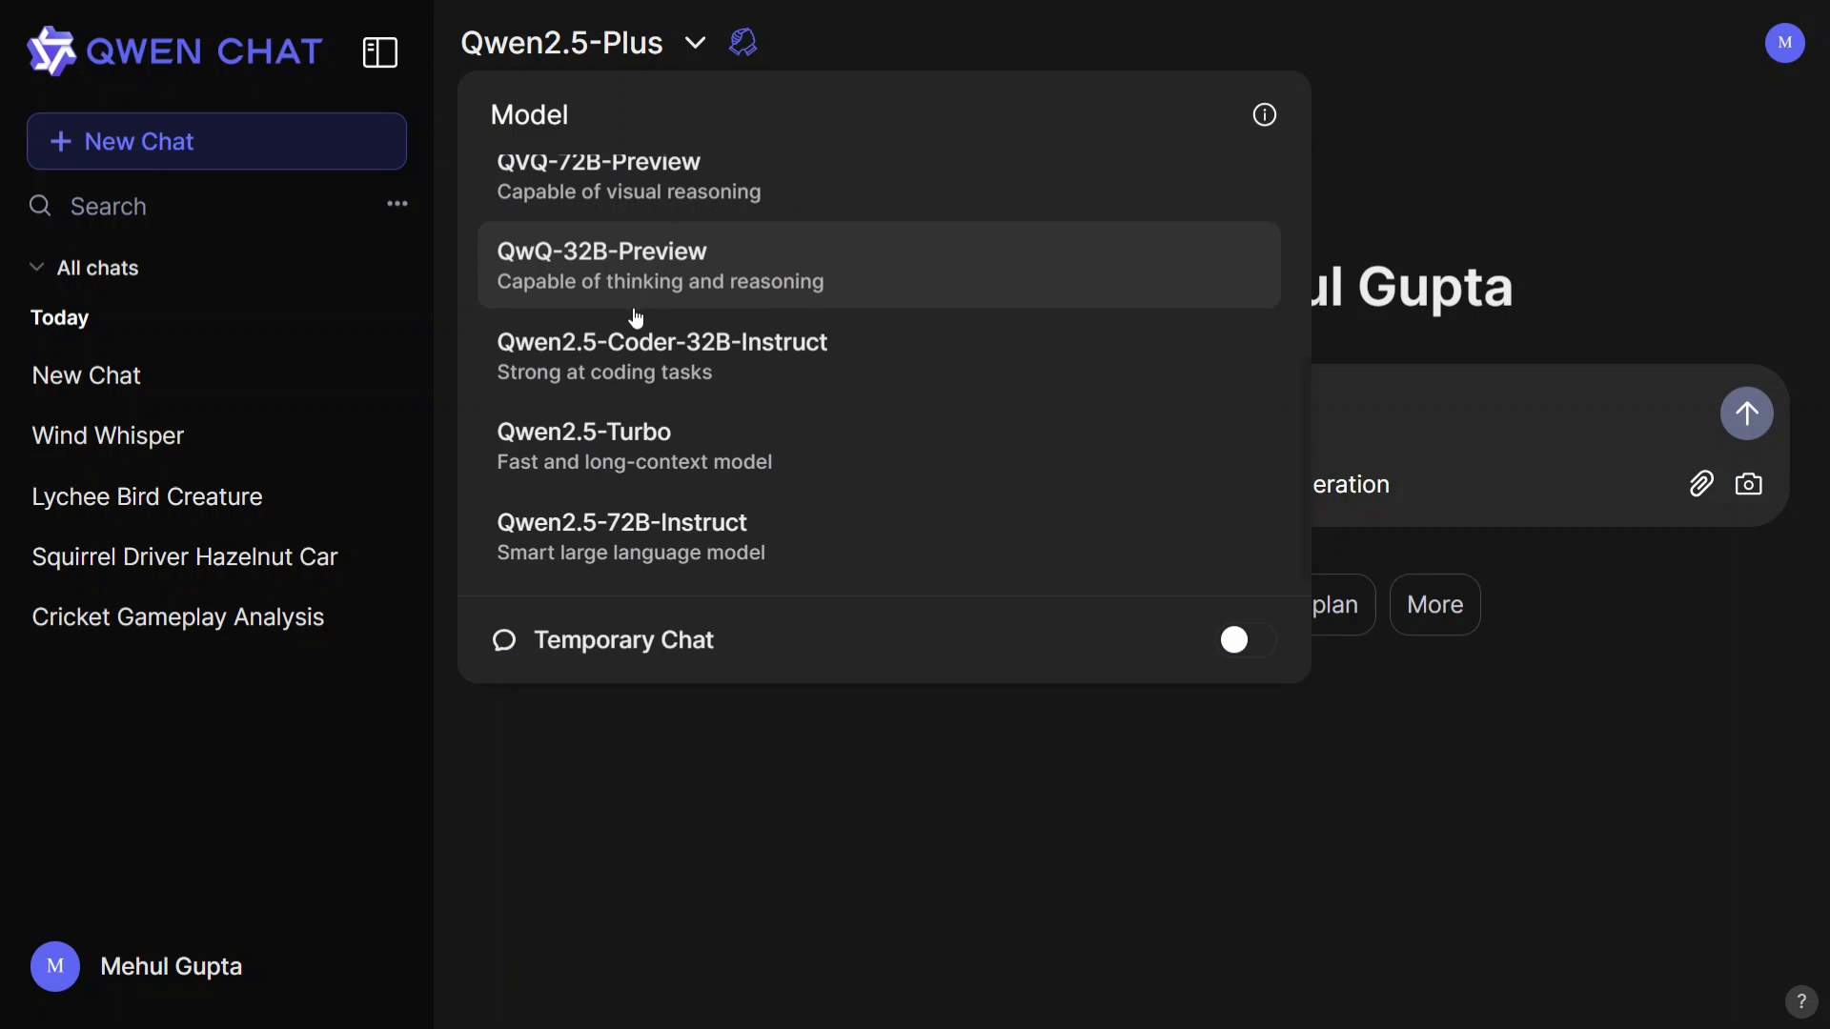
pyautogui.scroll(5, 788, 299)
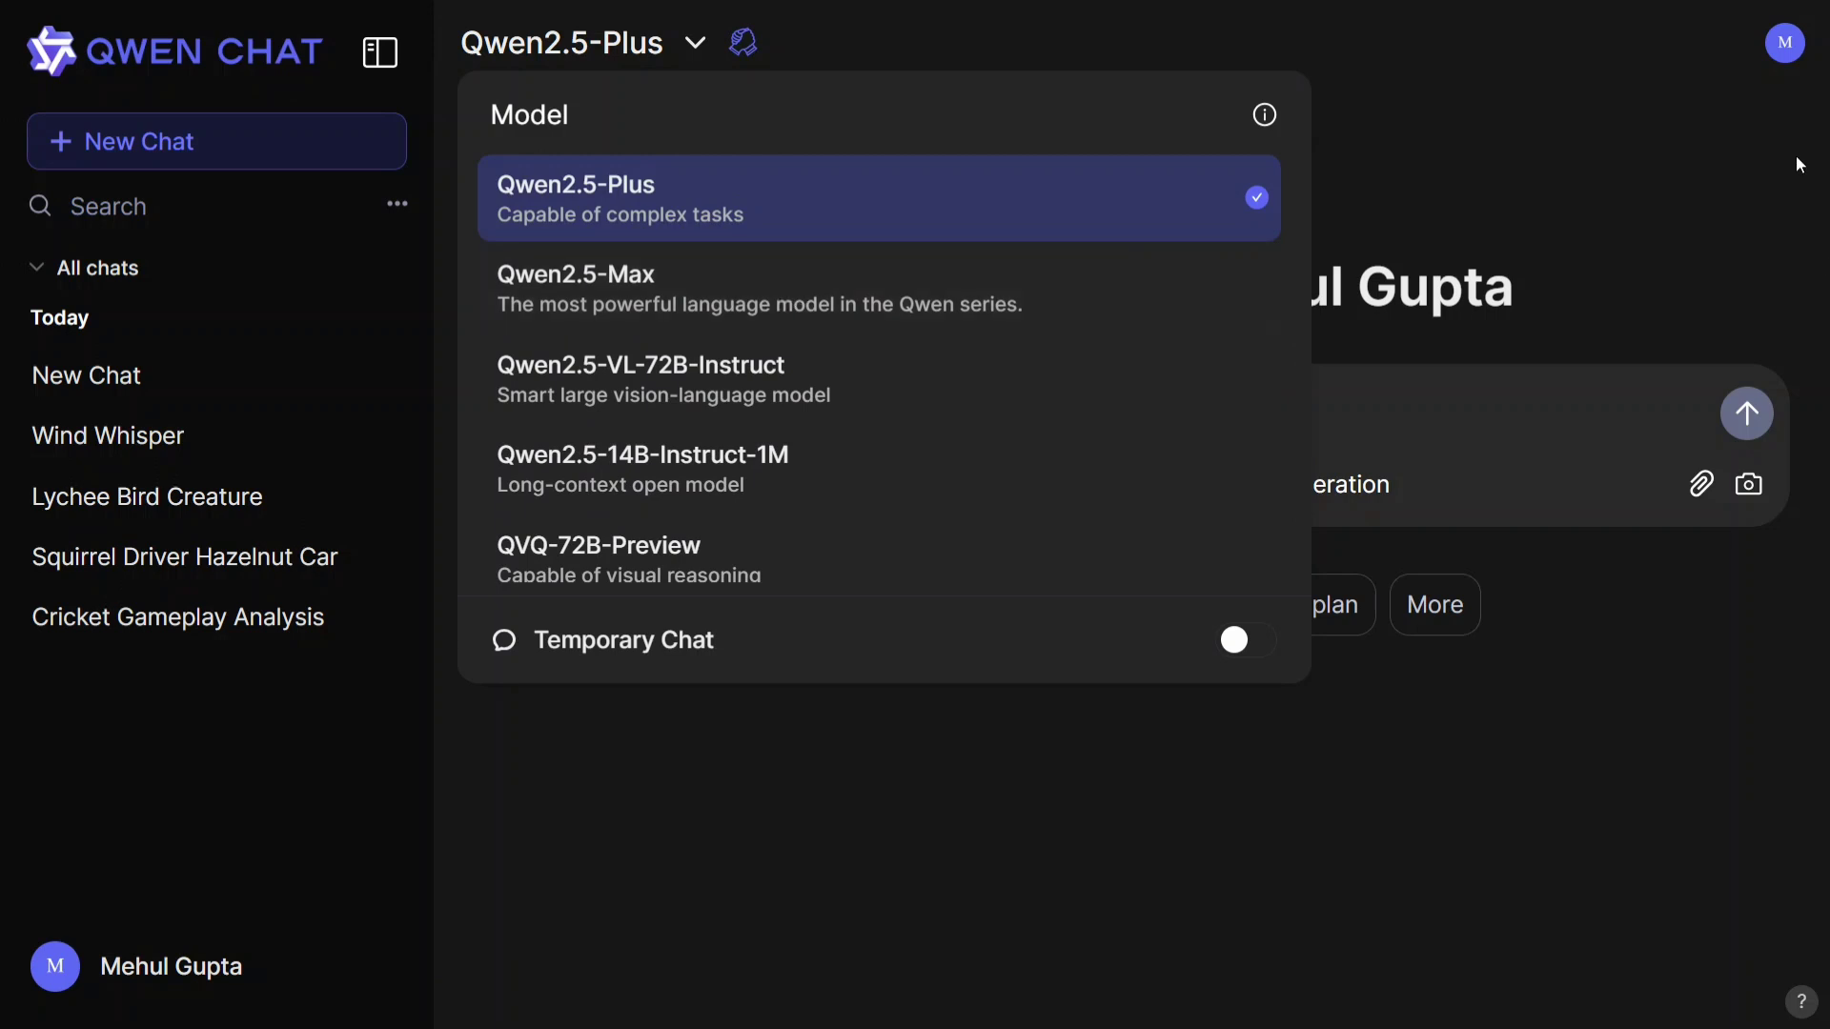
pyautogui.click(1338, 141)
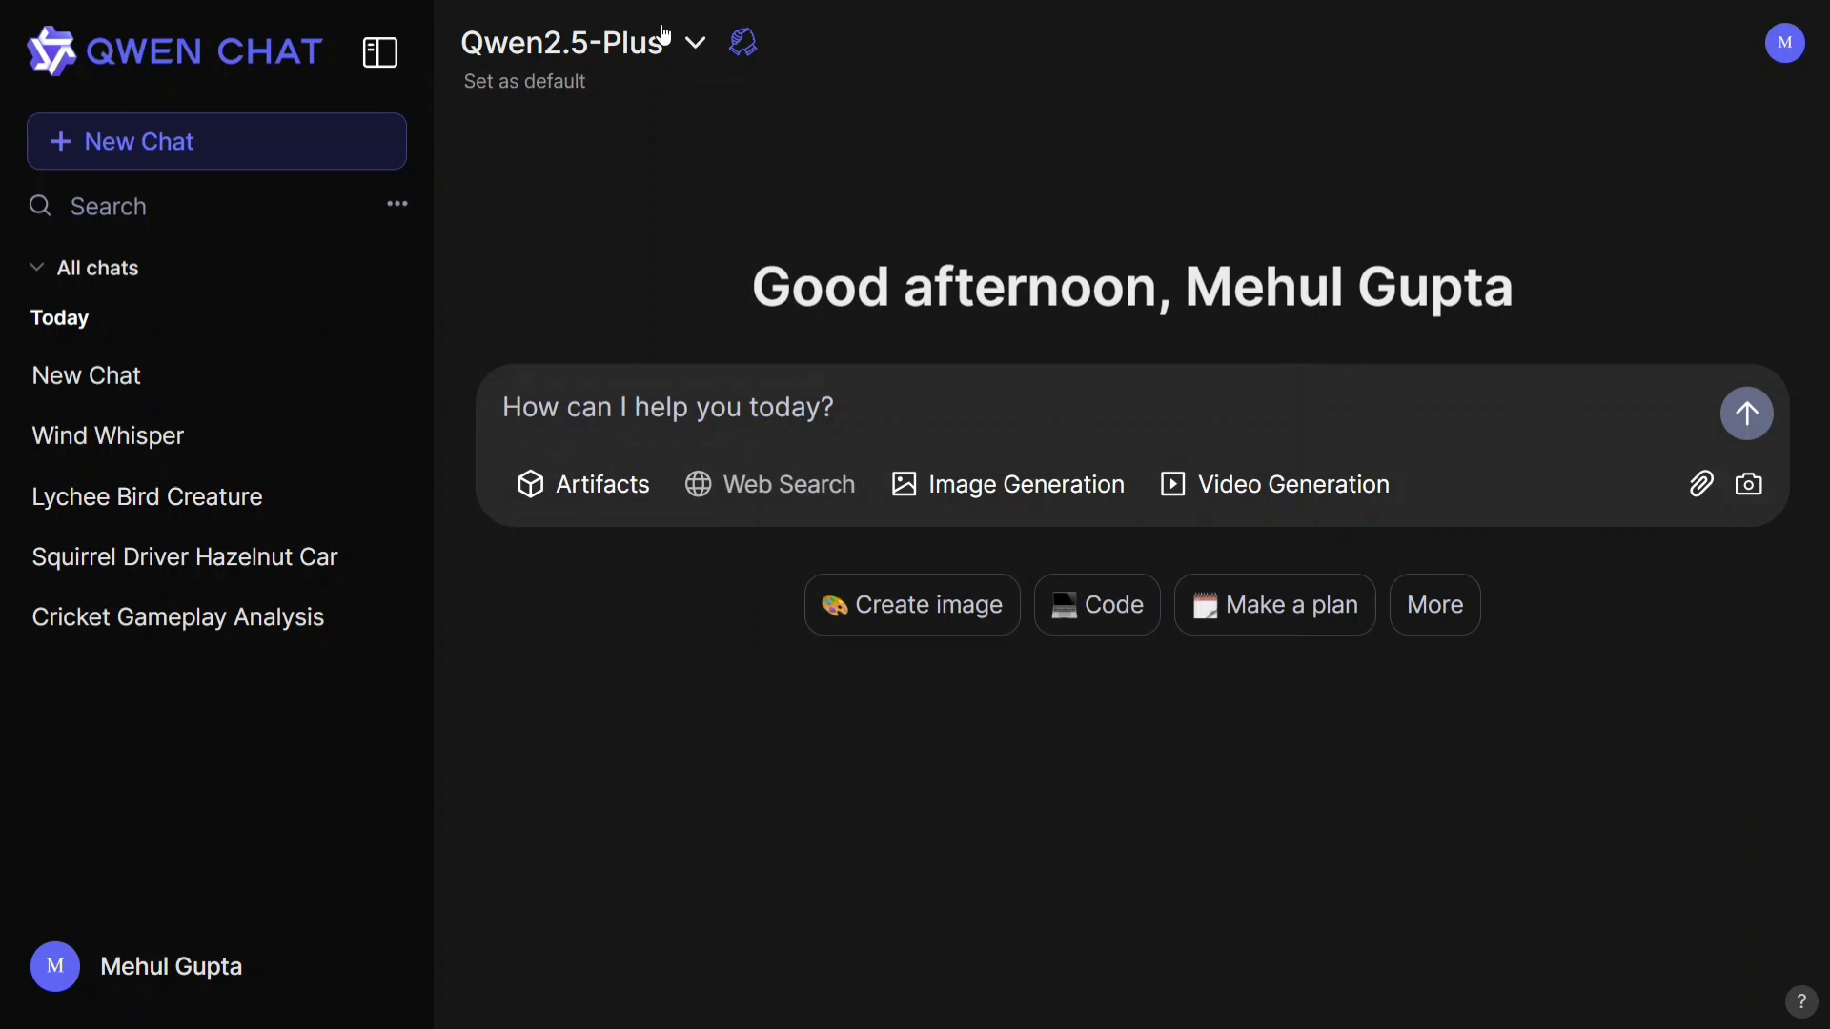
# Step: Add Qwen2.5-Max as a second model alongside Qwen2.5-Plus
pyautogui.click(751, 44)
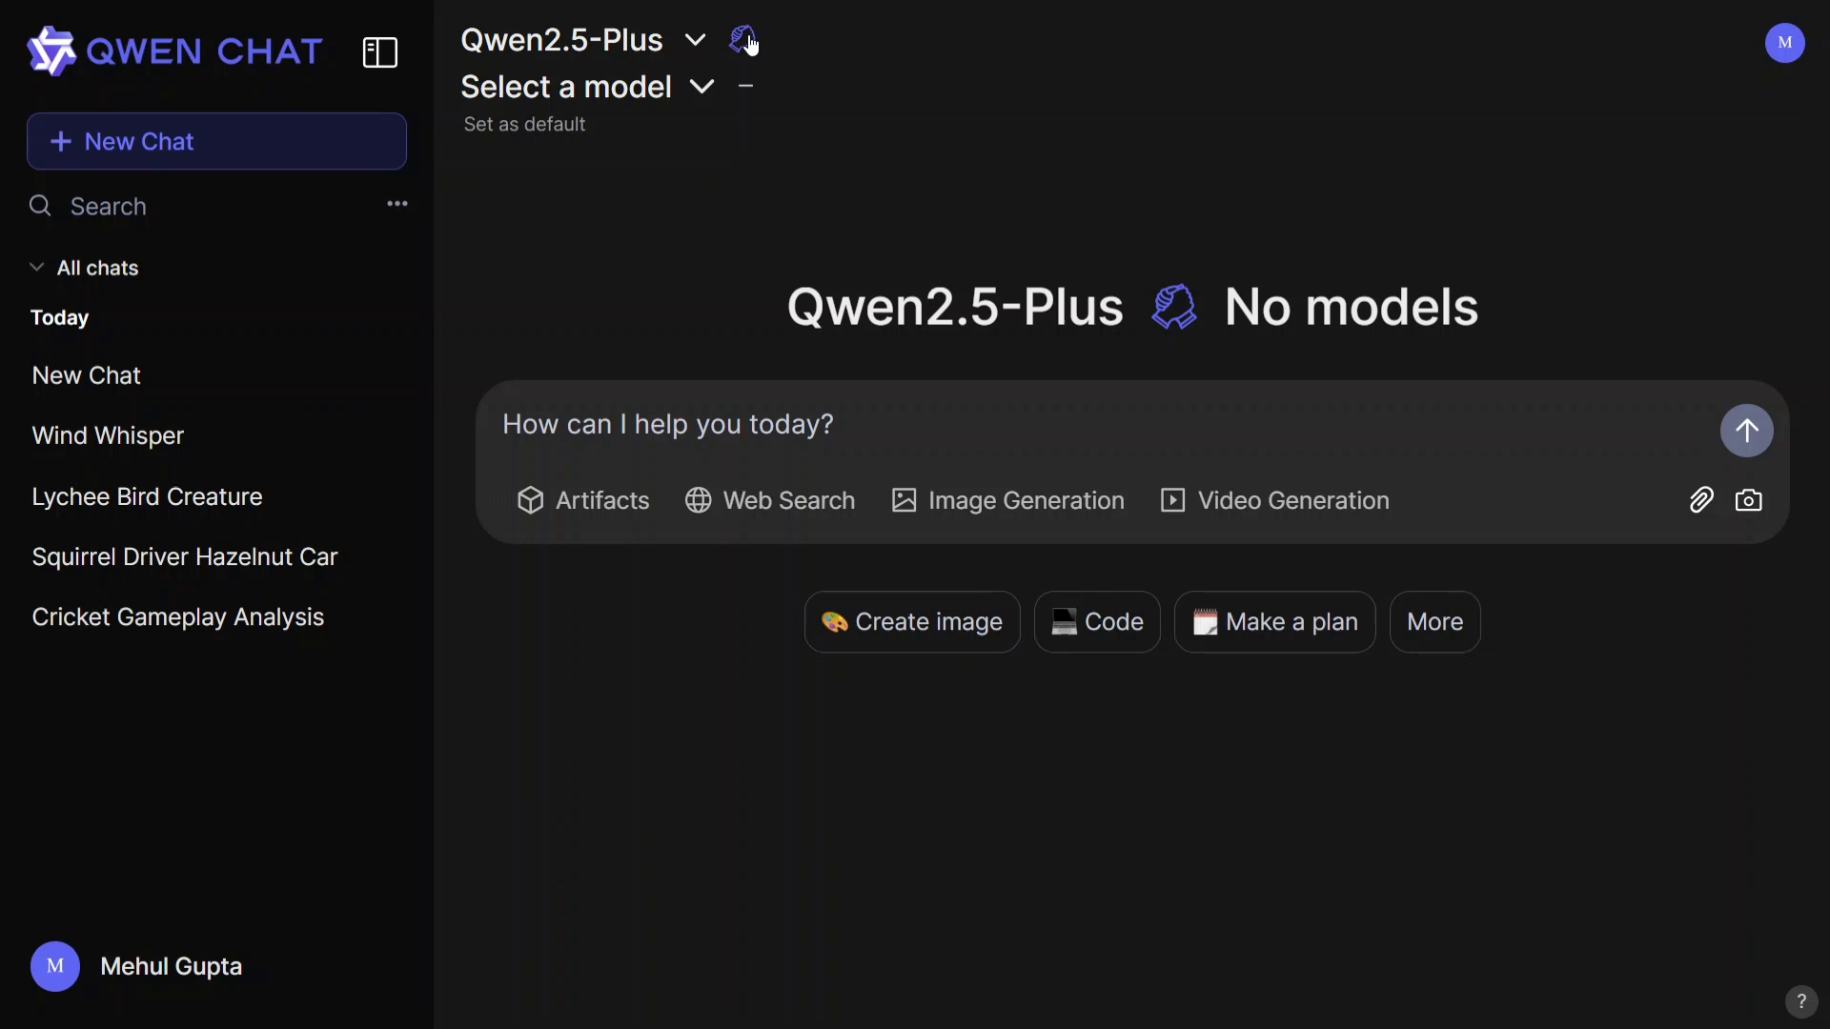
pyautogui.click(701, 87)
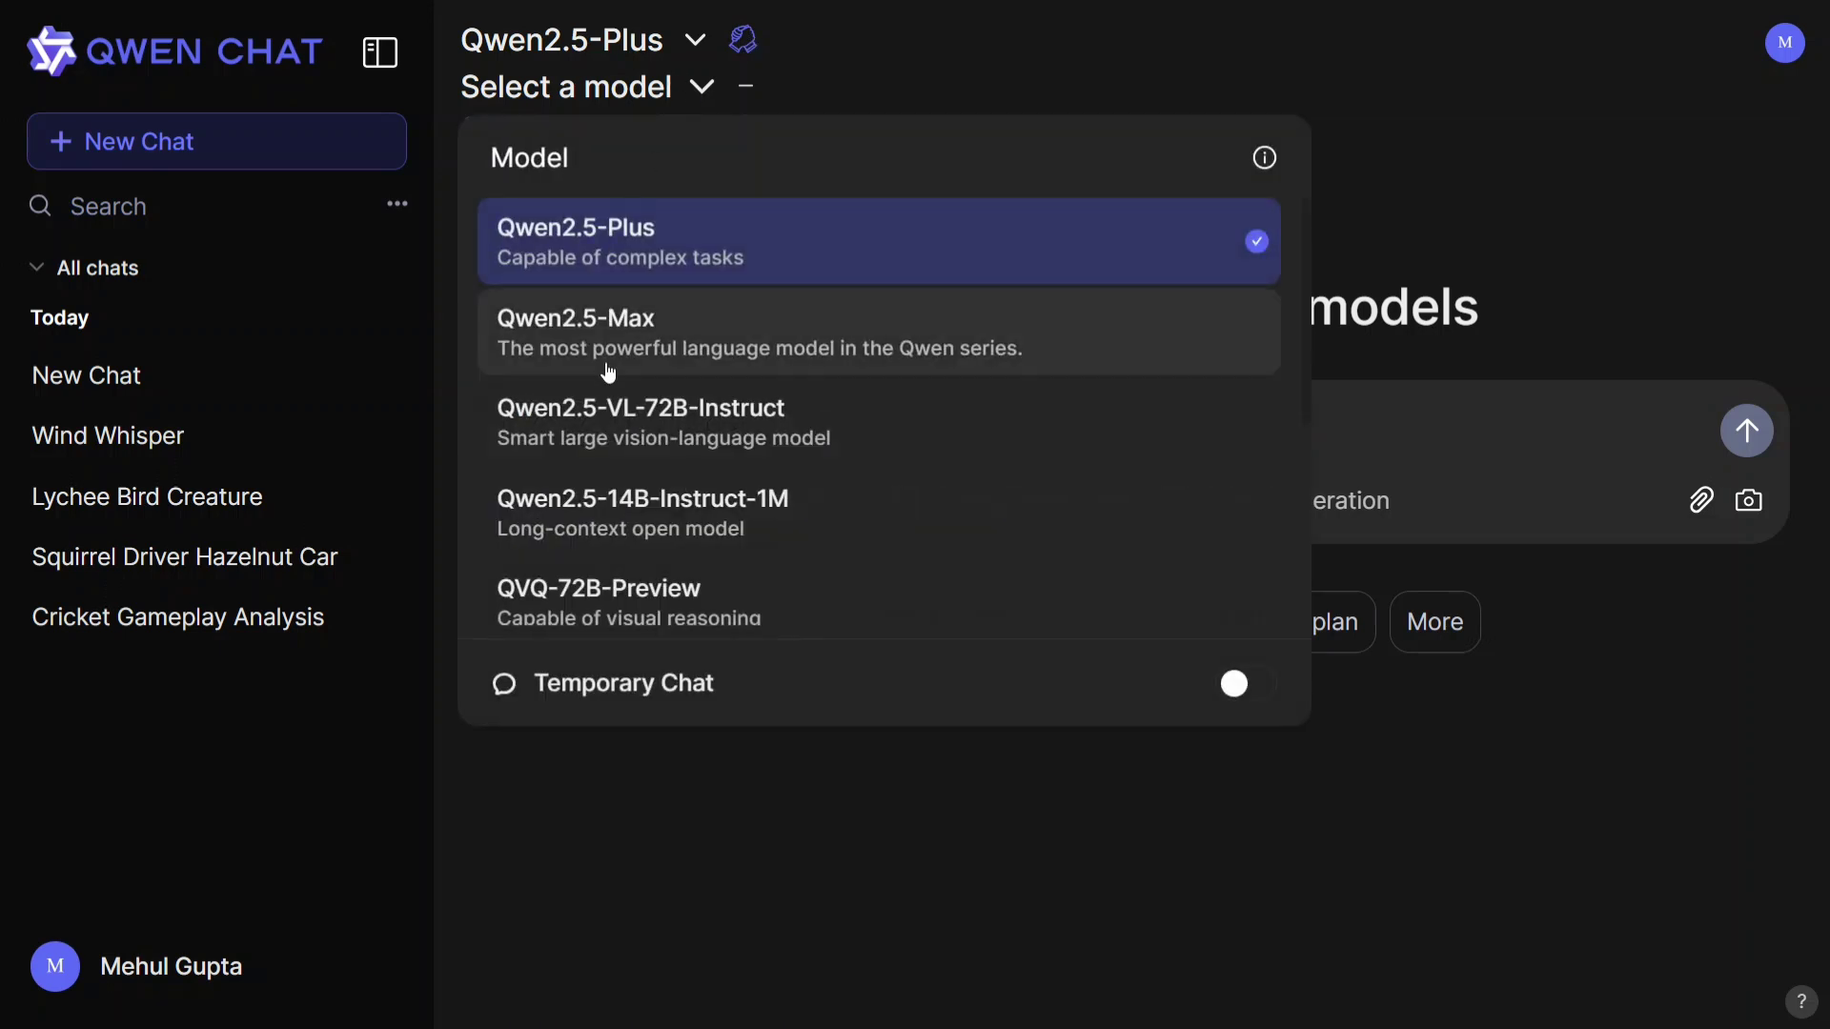
pyautogui.click(638, 335)
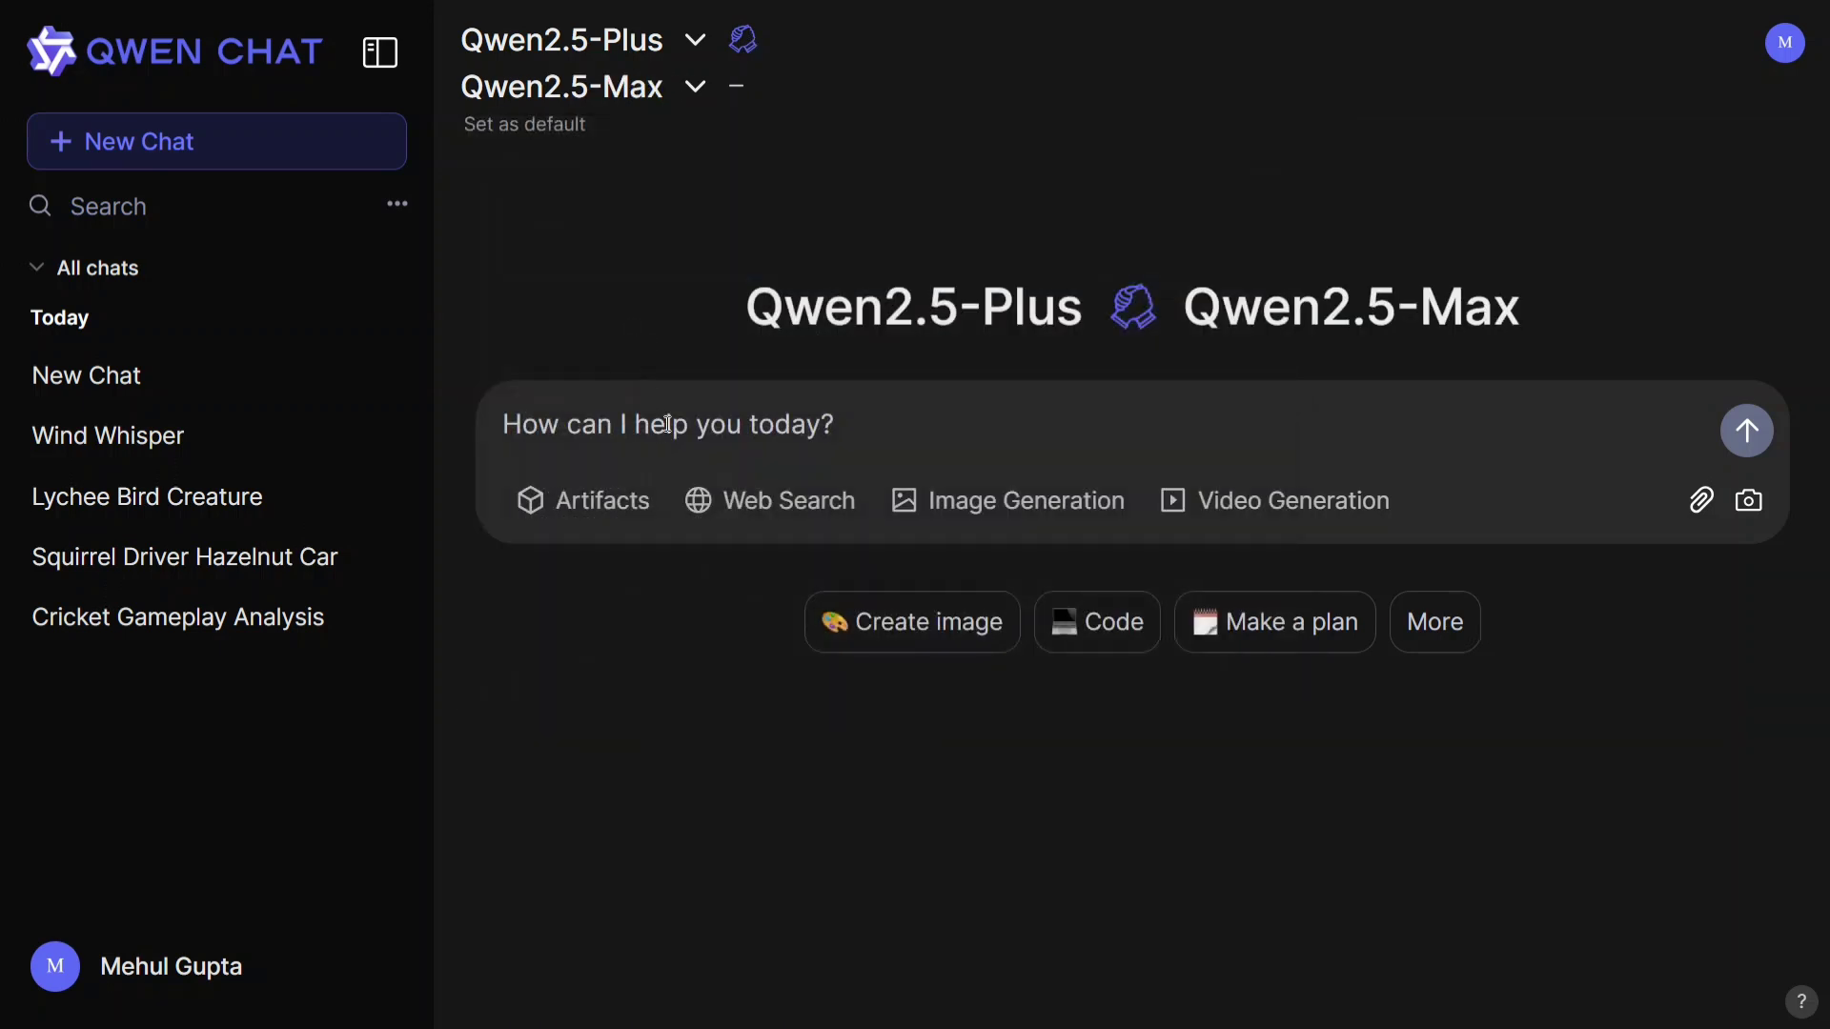
# Step: Ask both models 'how to learn python', stop the reply, then start a new chat
pyautogui.write('h')
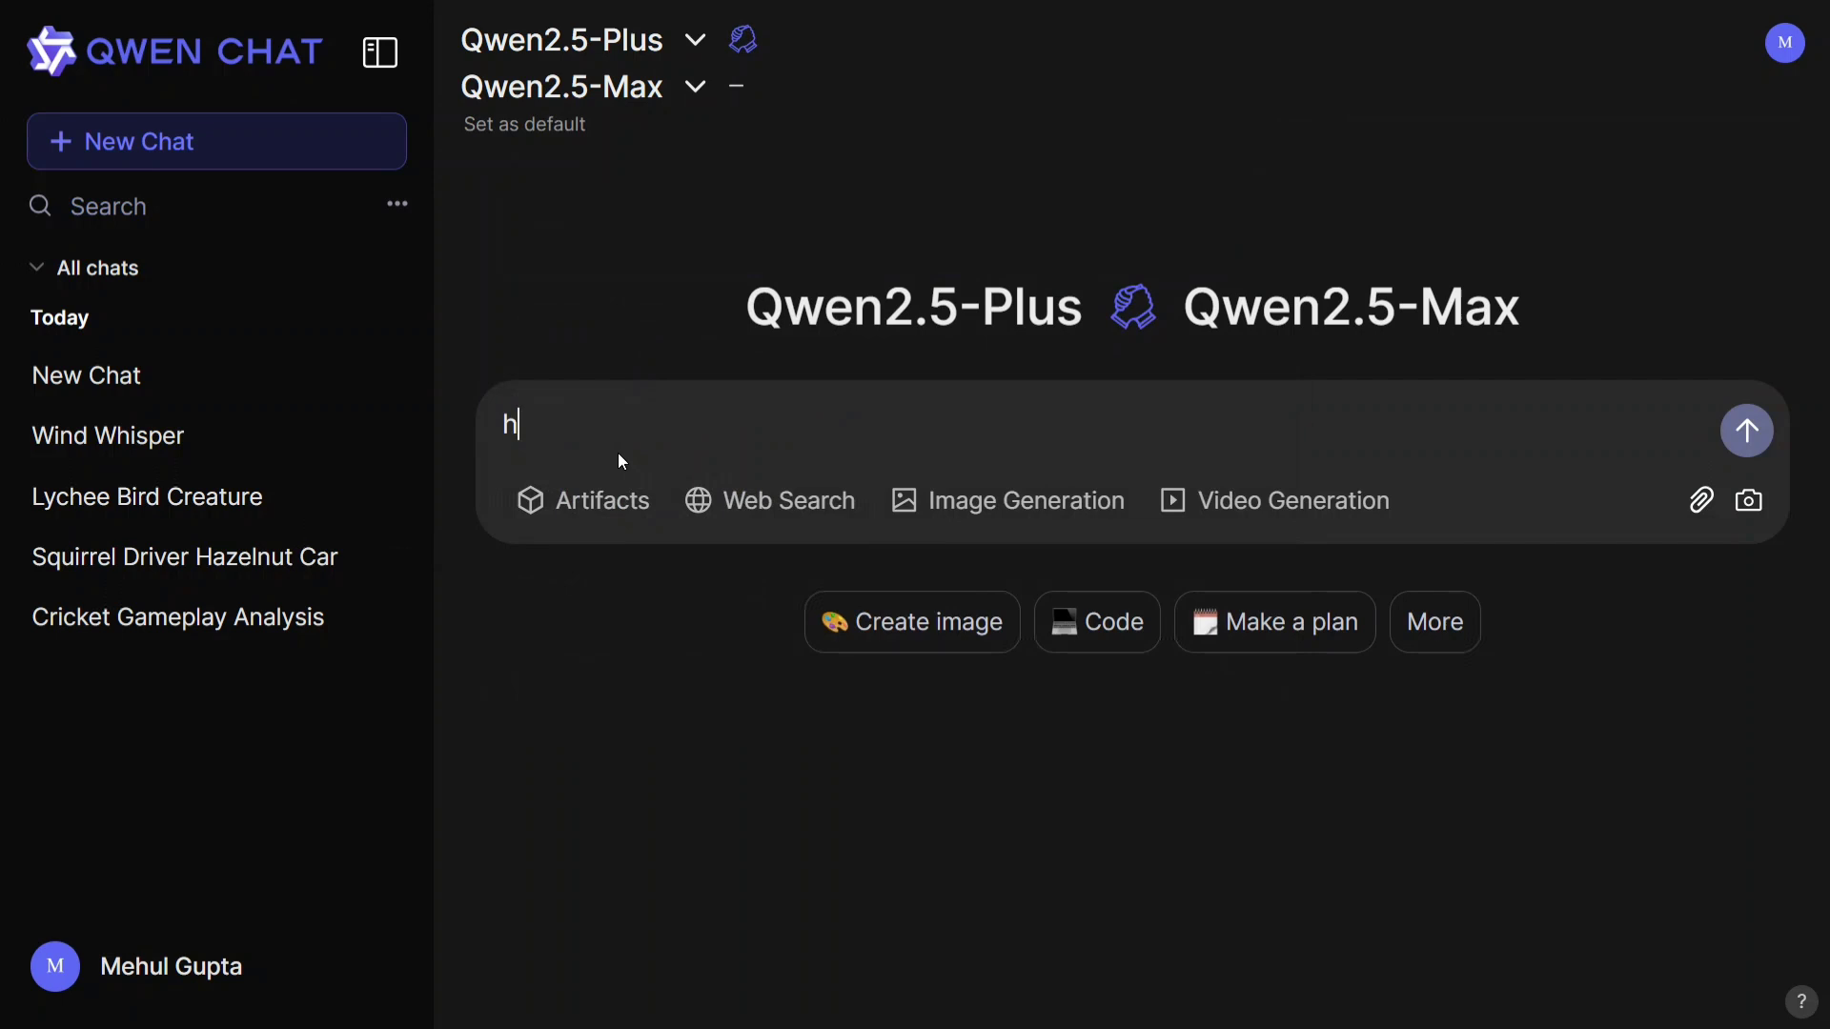
pyautogui.write('ow to learn p')
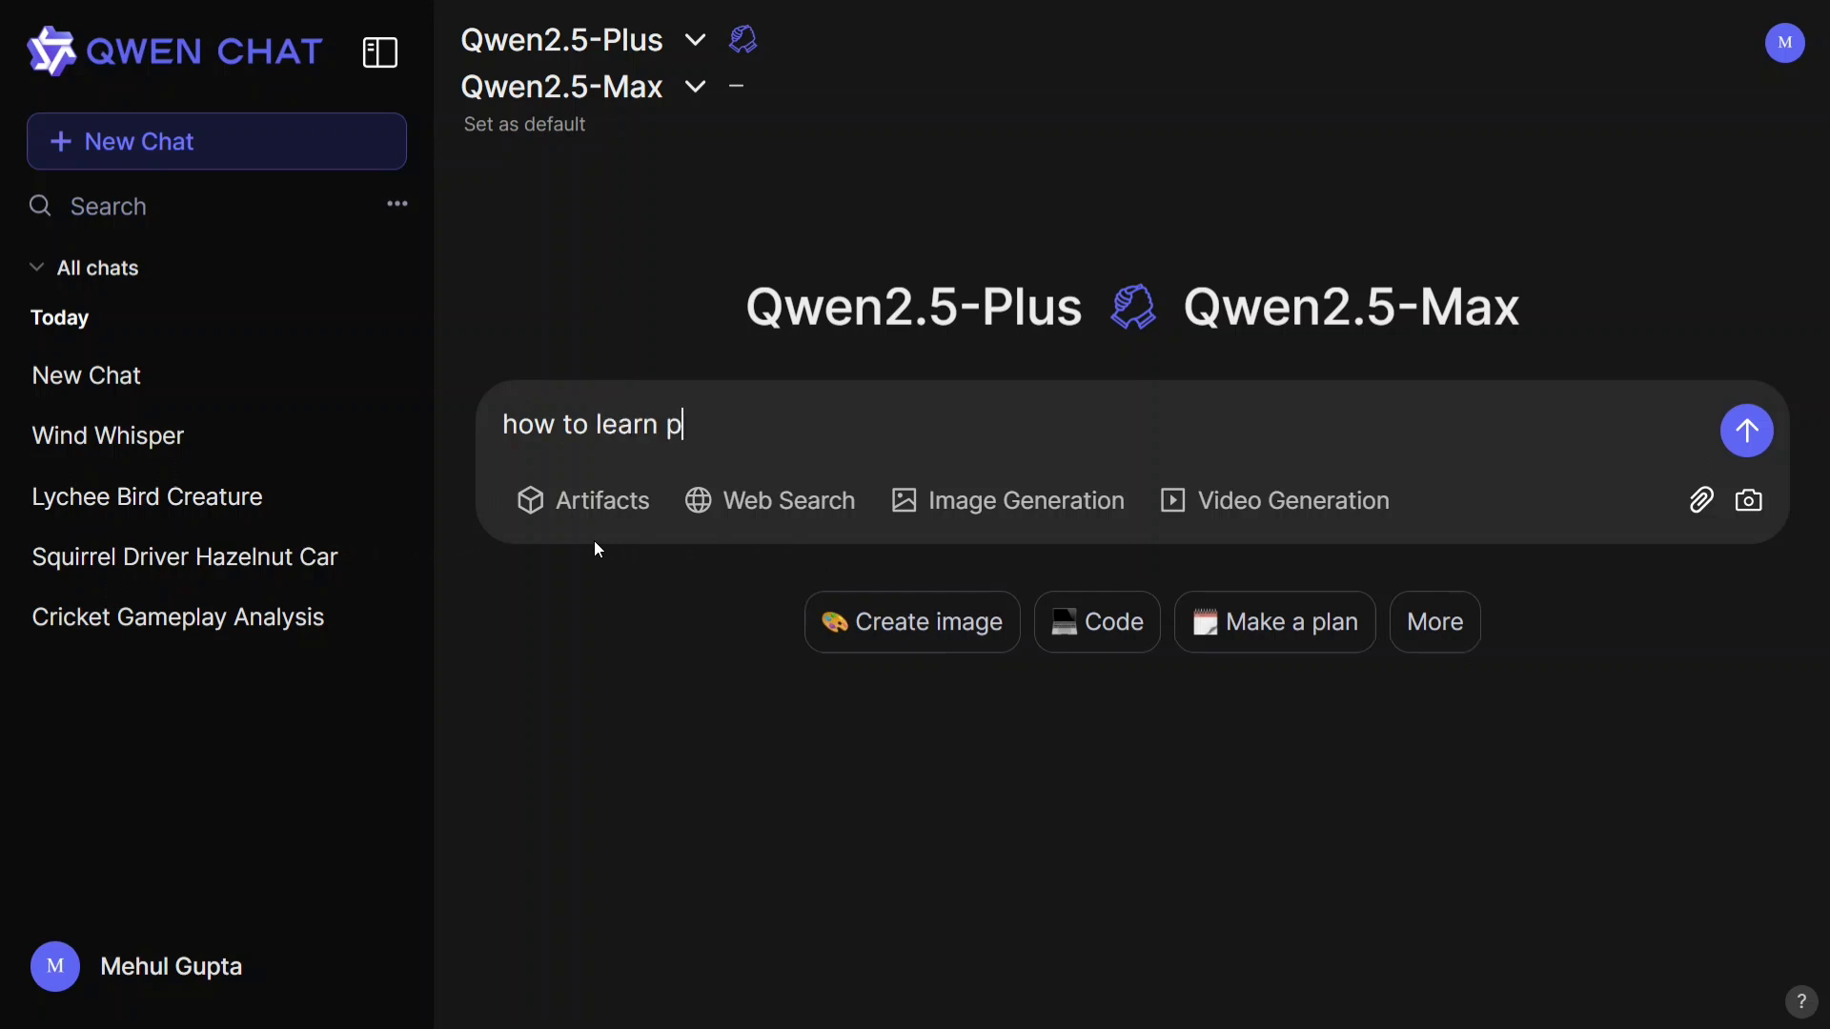
pyautogui.write('ython')
pyautogui.press('Return')
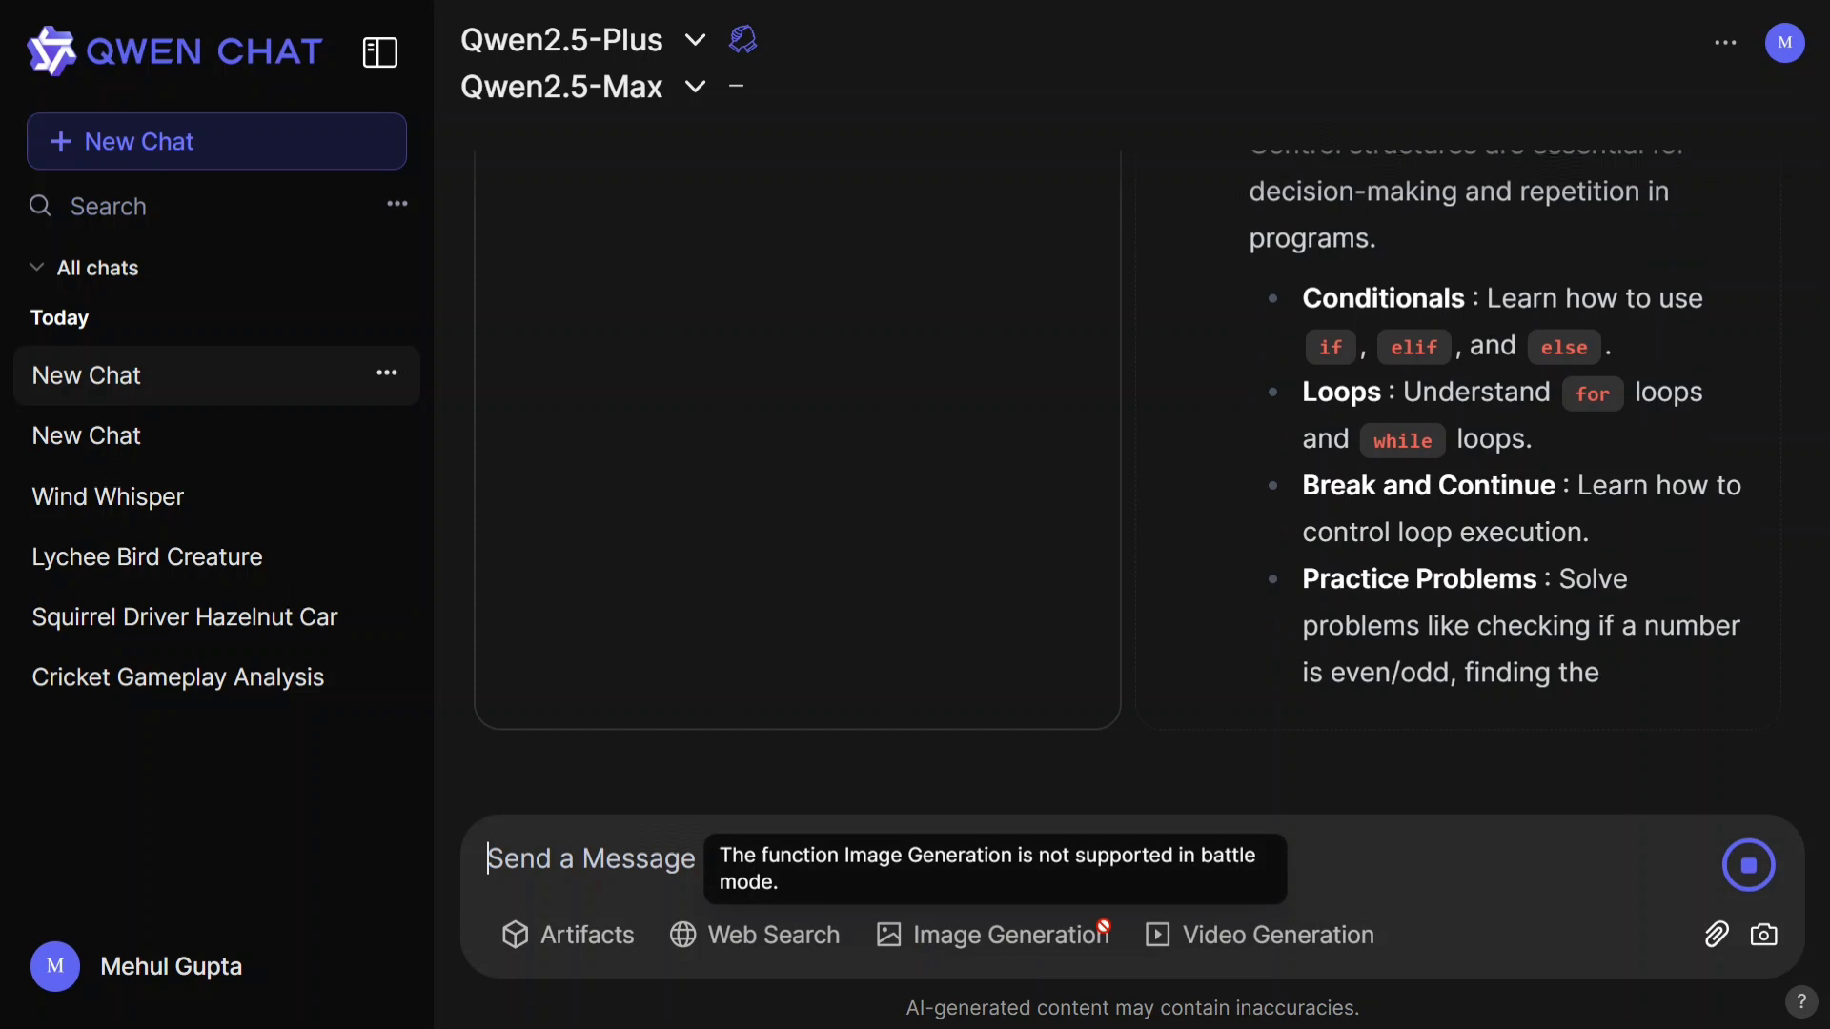
pyautogui.click(1750, 868)
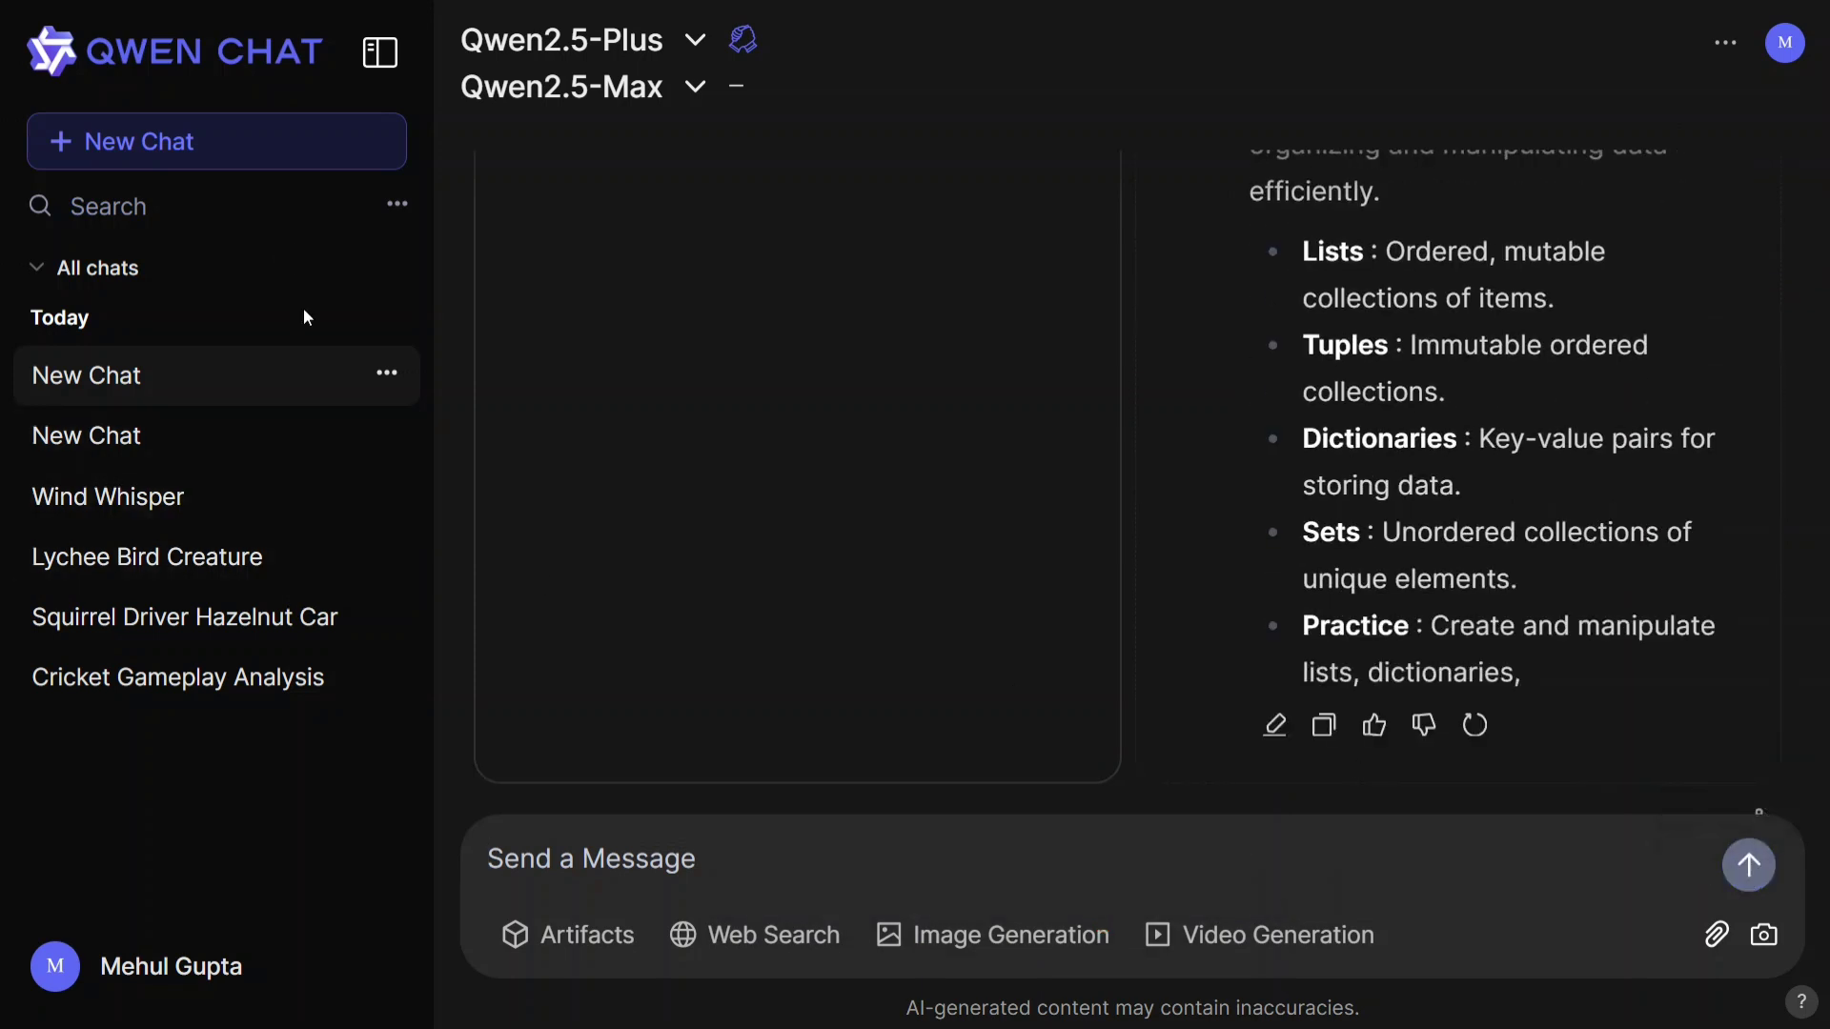
pyautogui.click(217, 158)
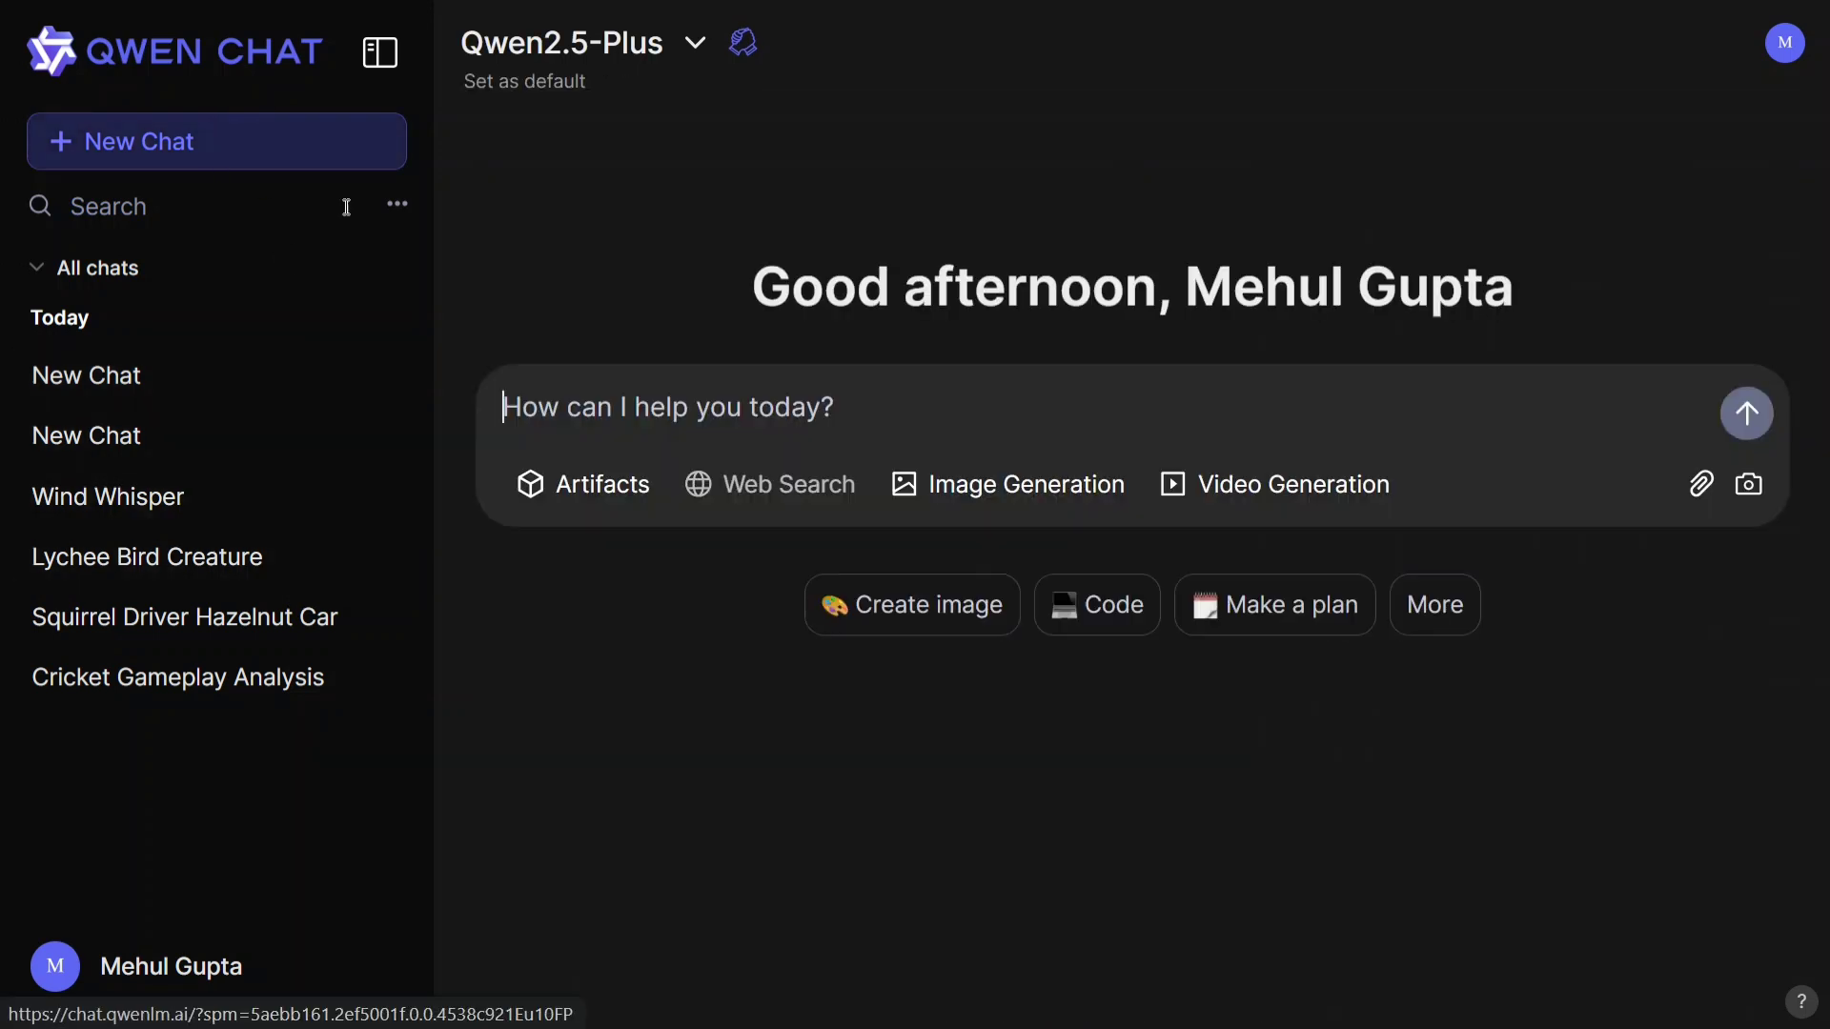
# Step: Generate a 1:1 image 'of babies in pool' and scroll to view the full picture
pyautogui.click(938, 618)
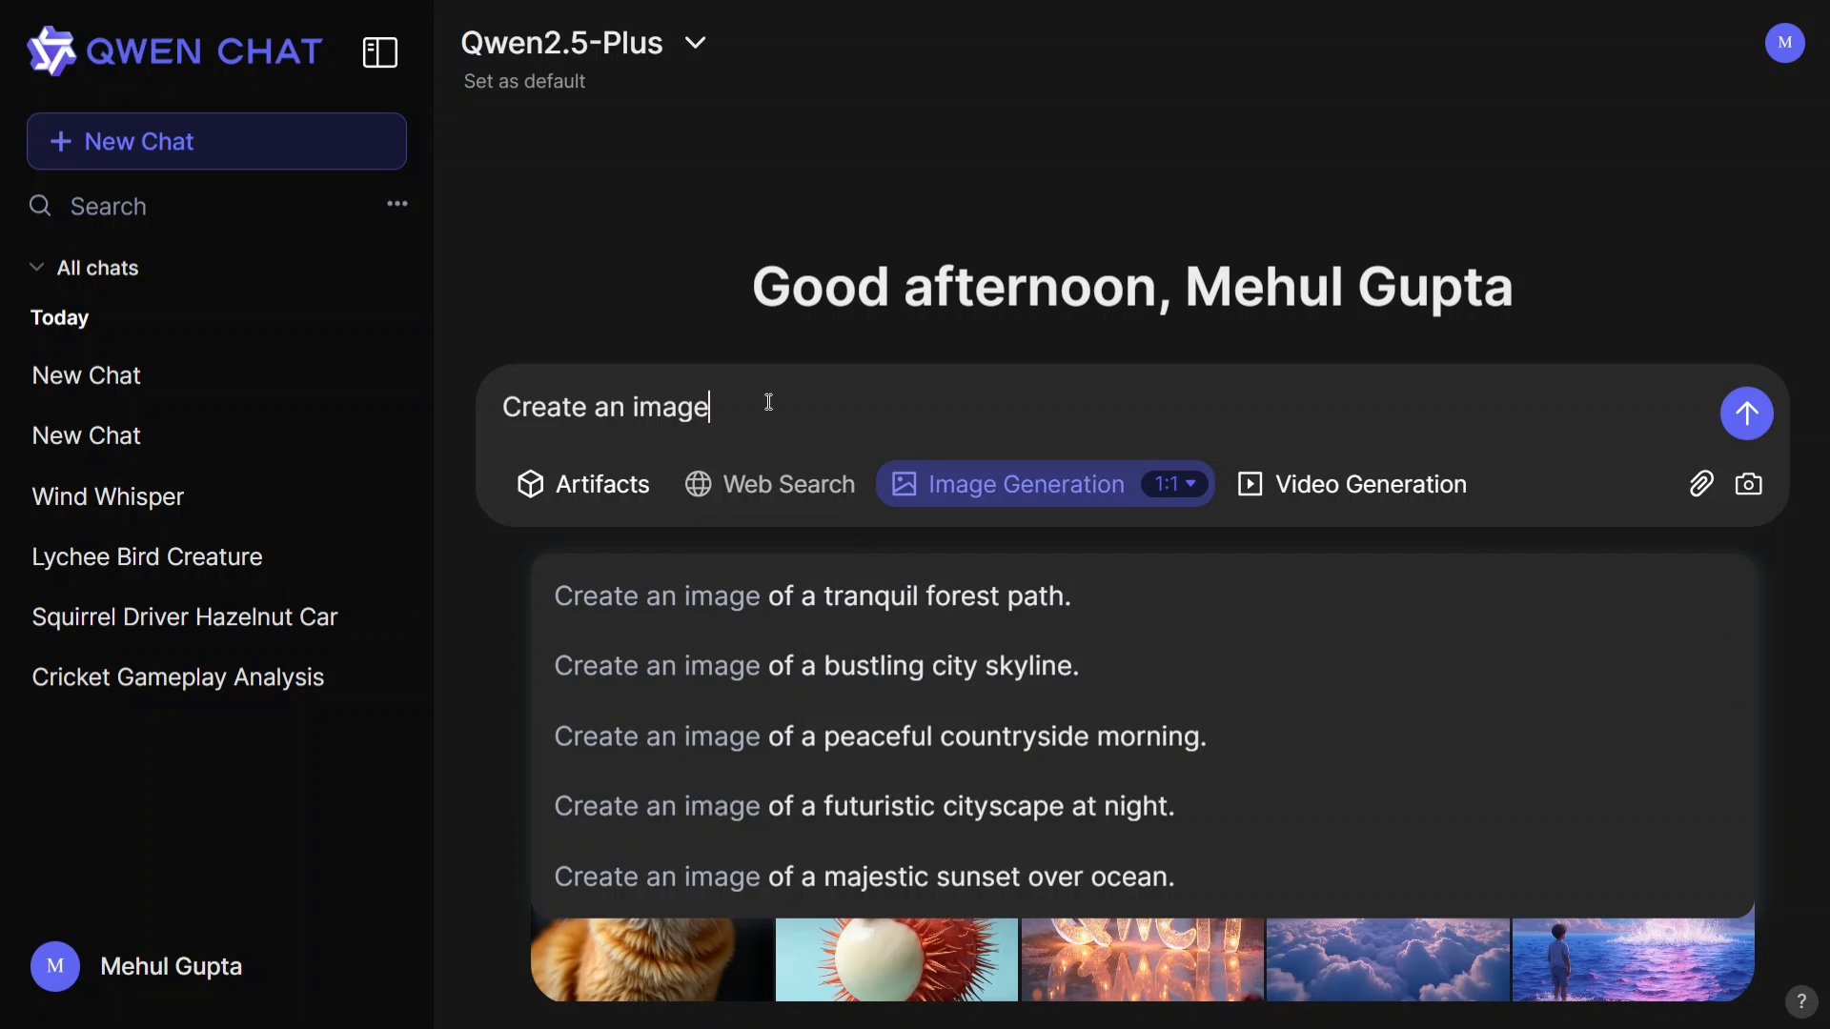
pyautogui.write('o')
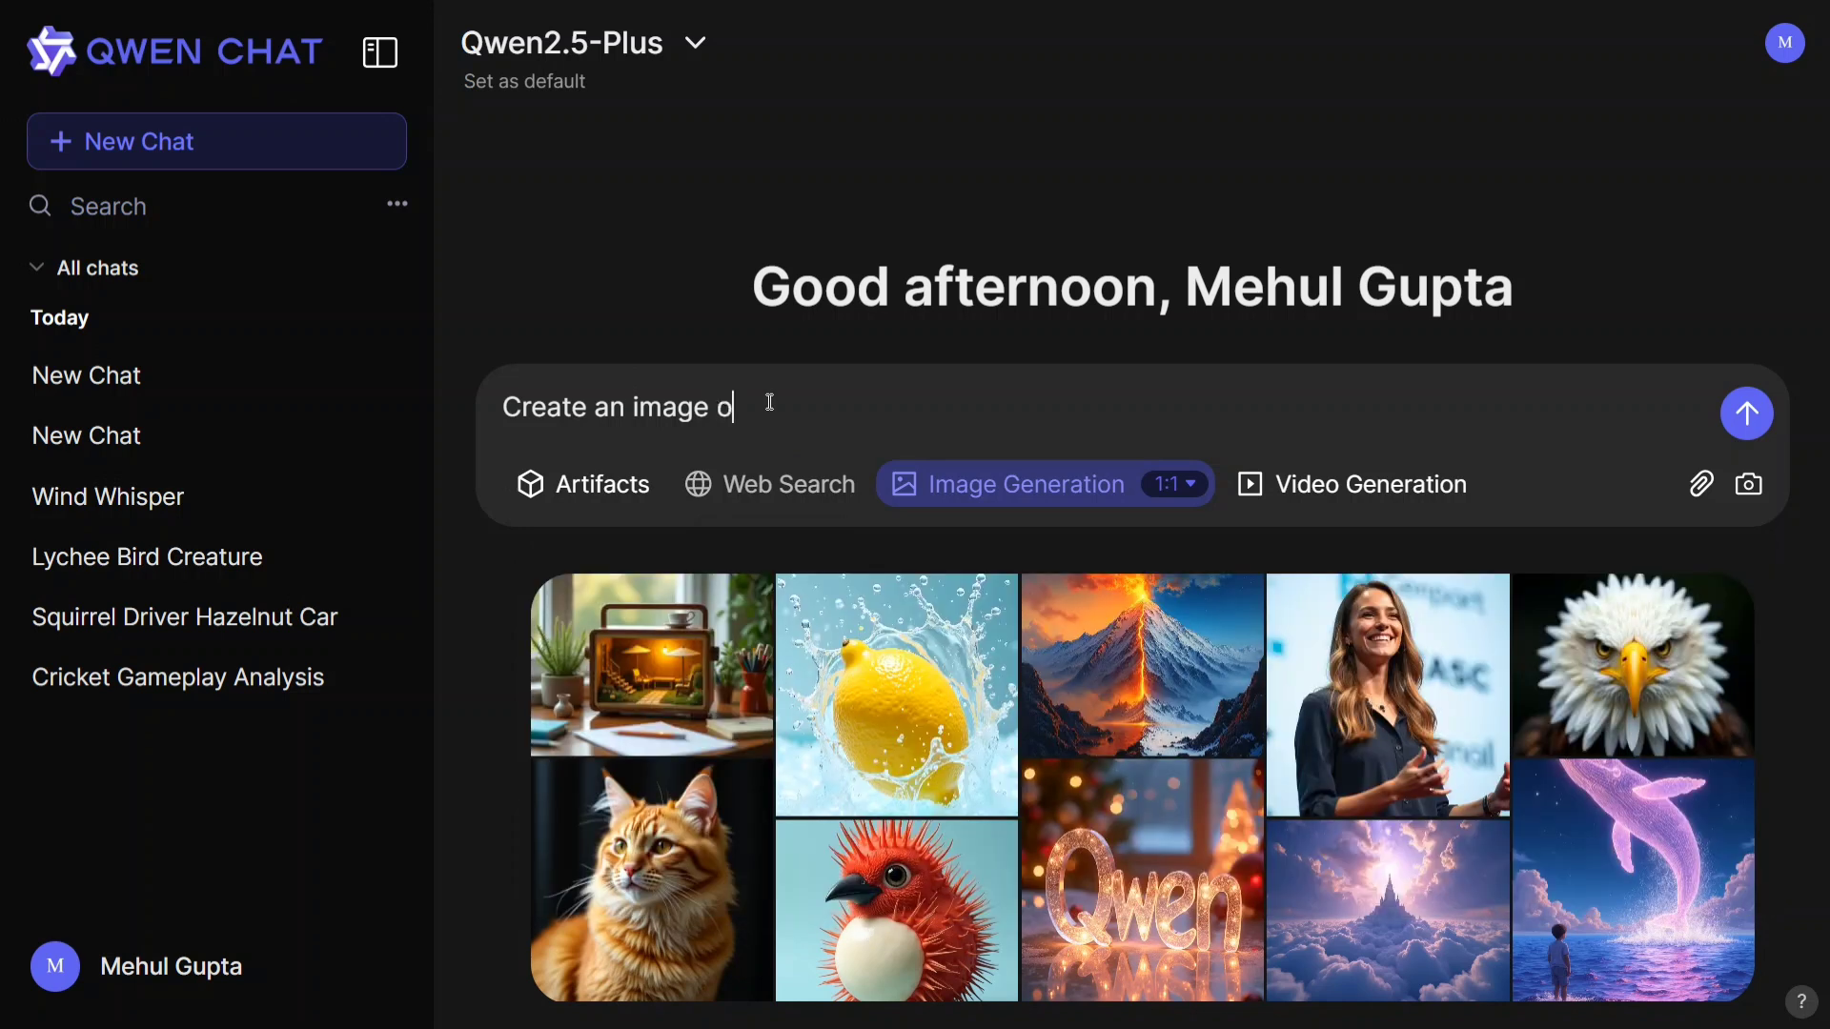
pyautogui.write('f babies in pool')
pyautogui.press('Return')
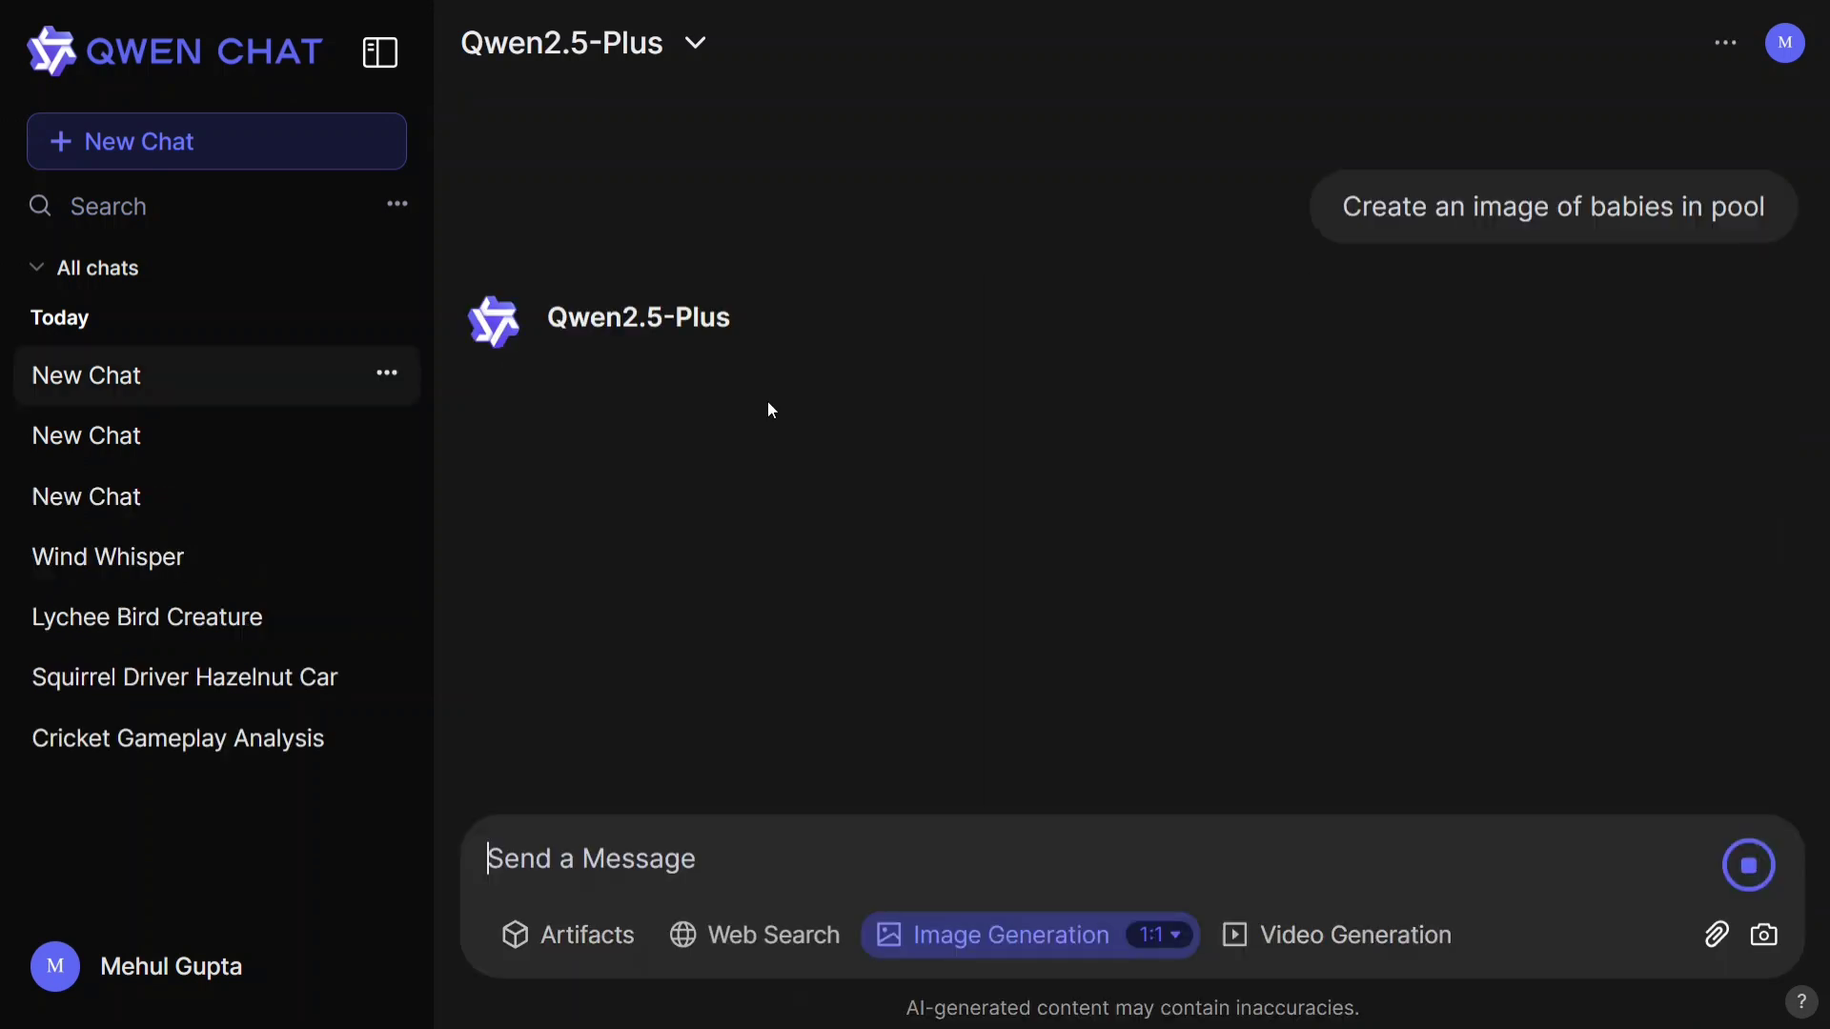
pyautogui.click(1176, 950)
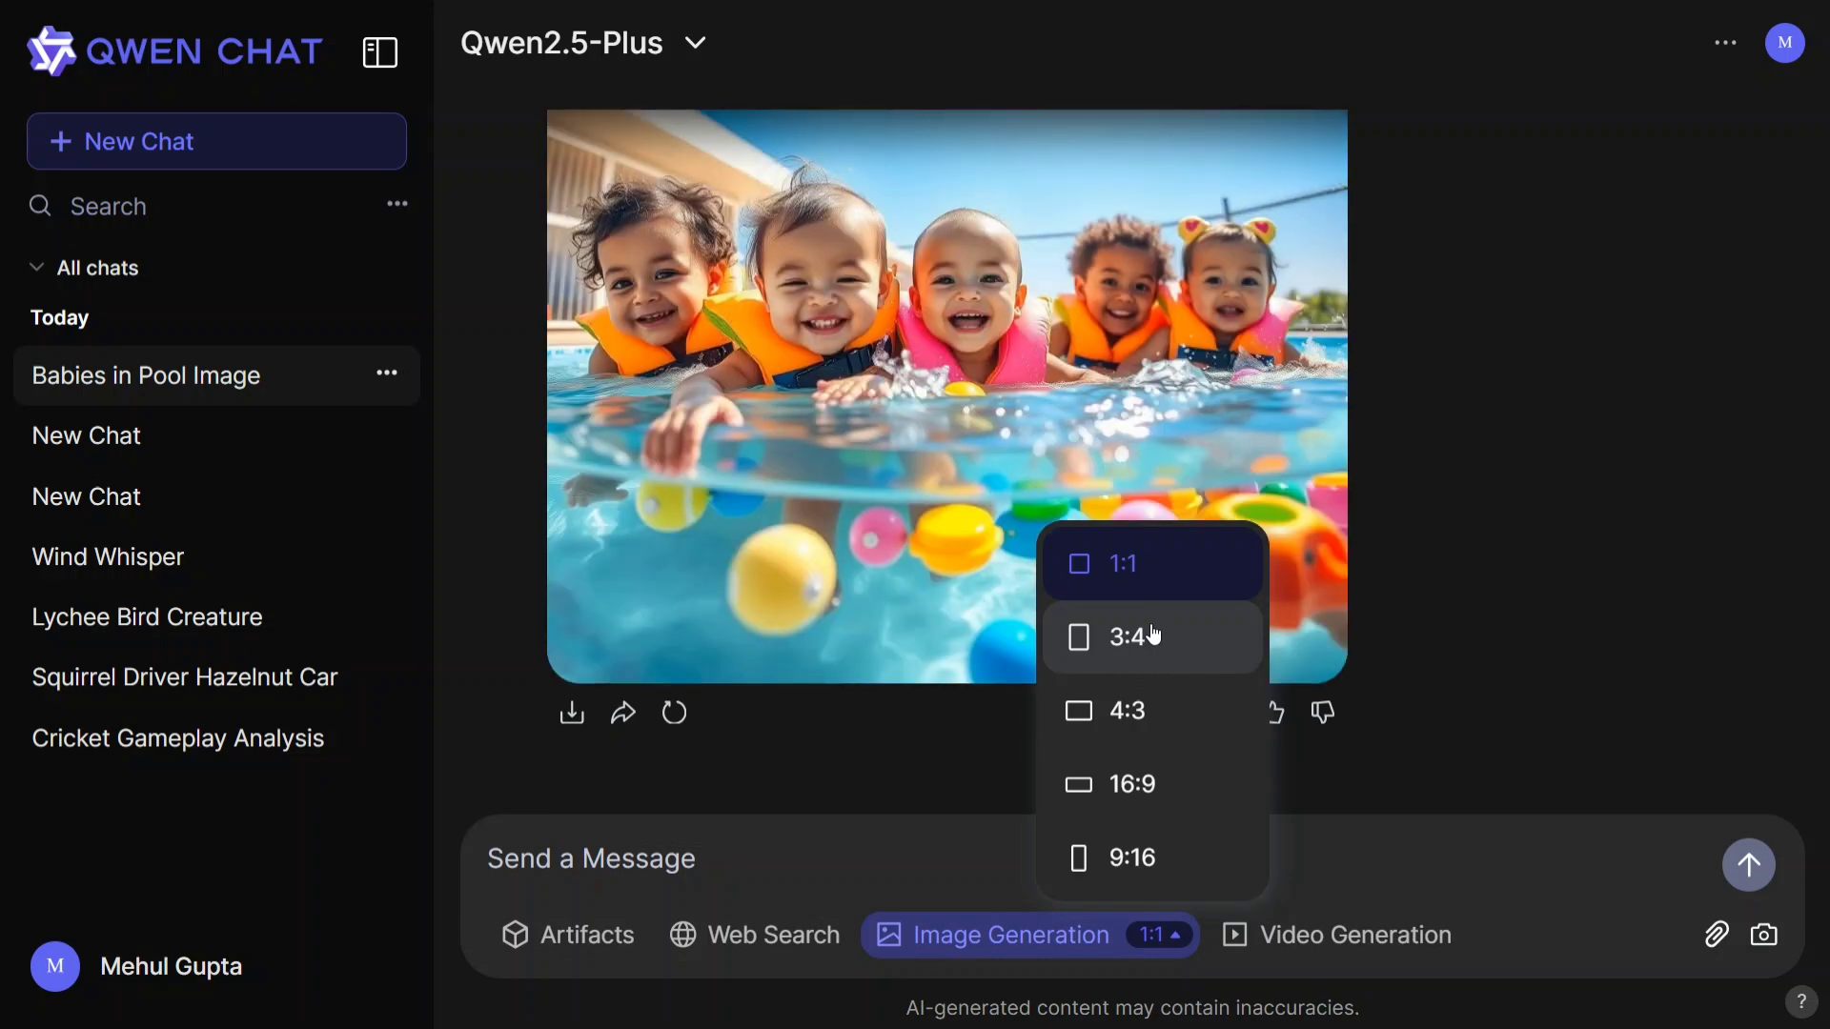
pyautogui.scroll(2, 764, 600)
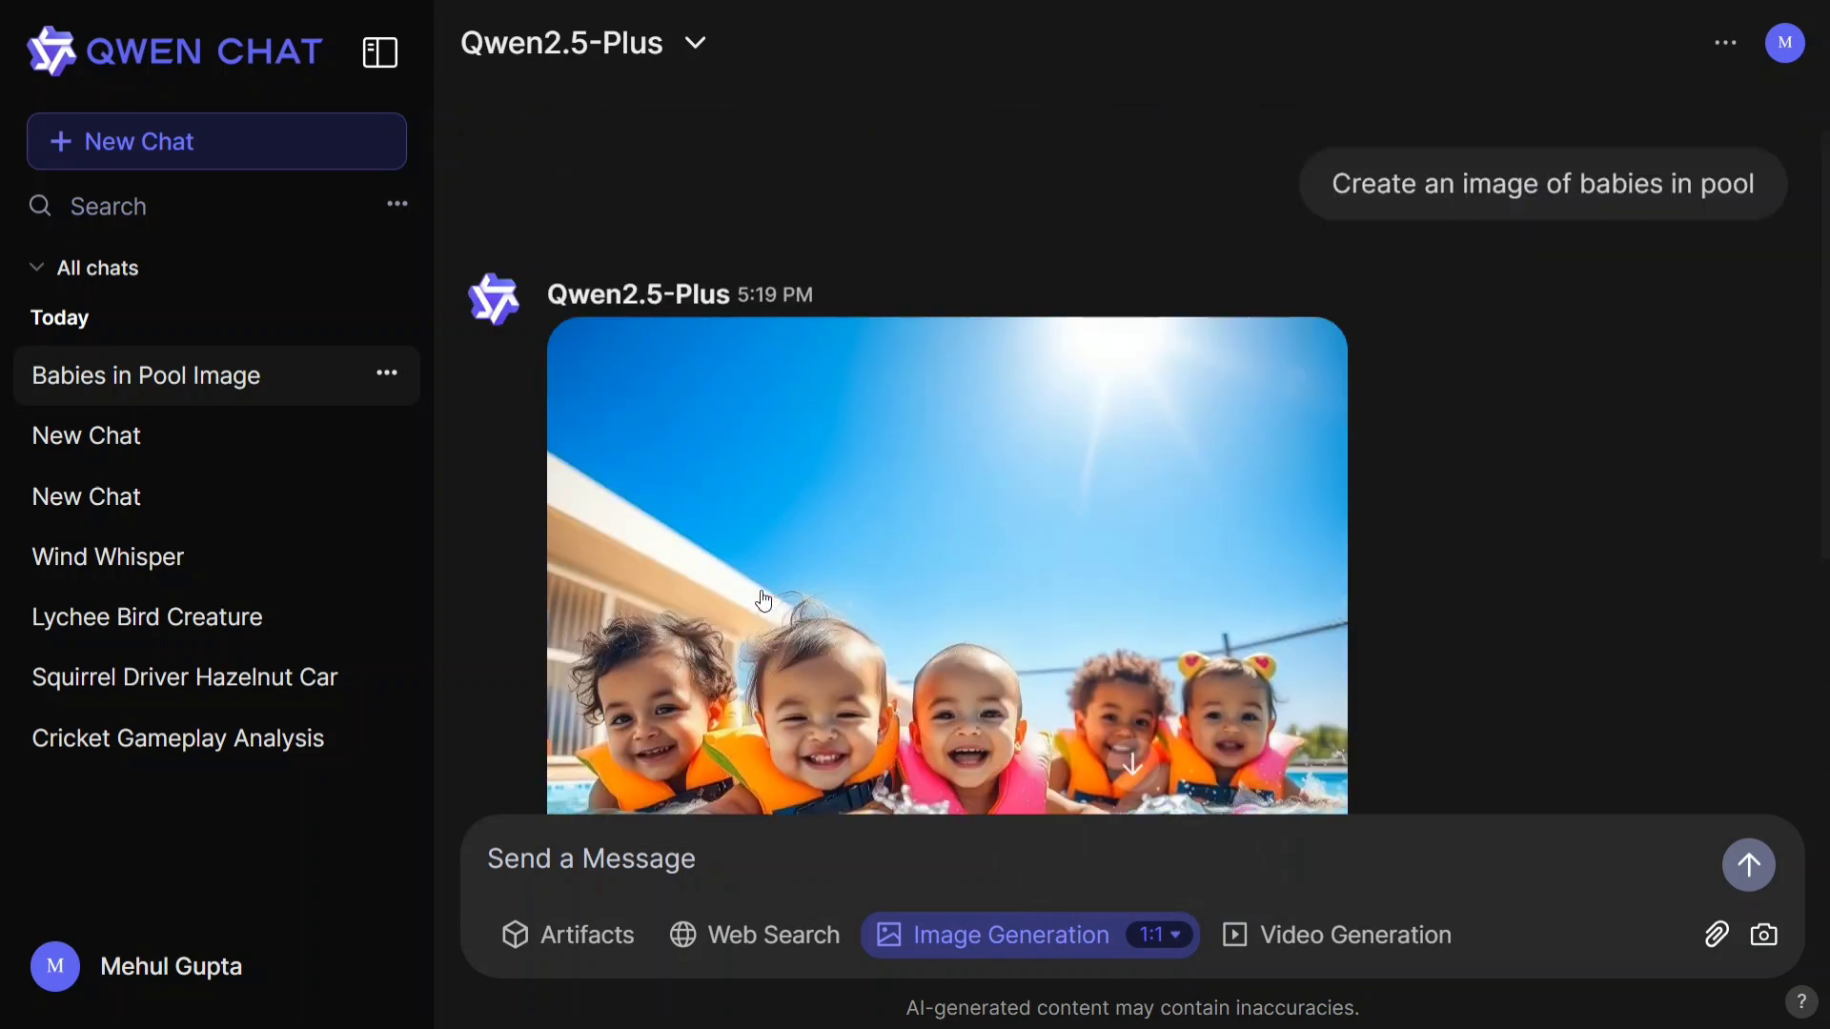
pyautogui.scroll(-5, 764, 601)
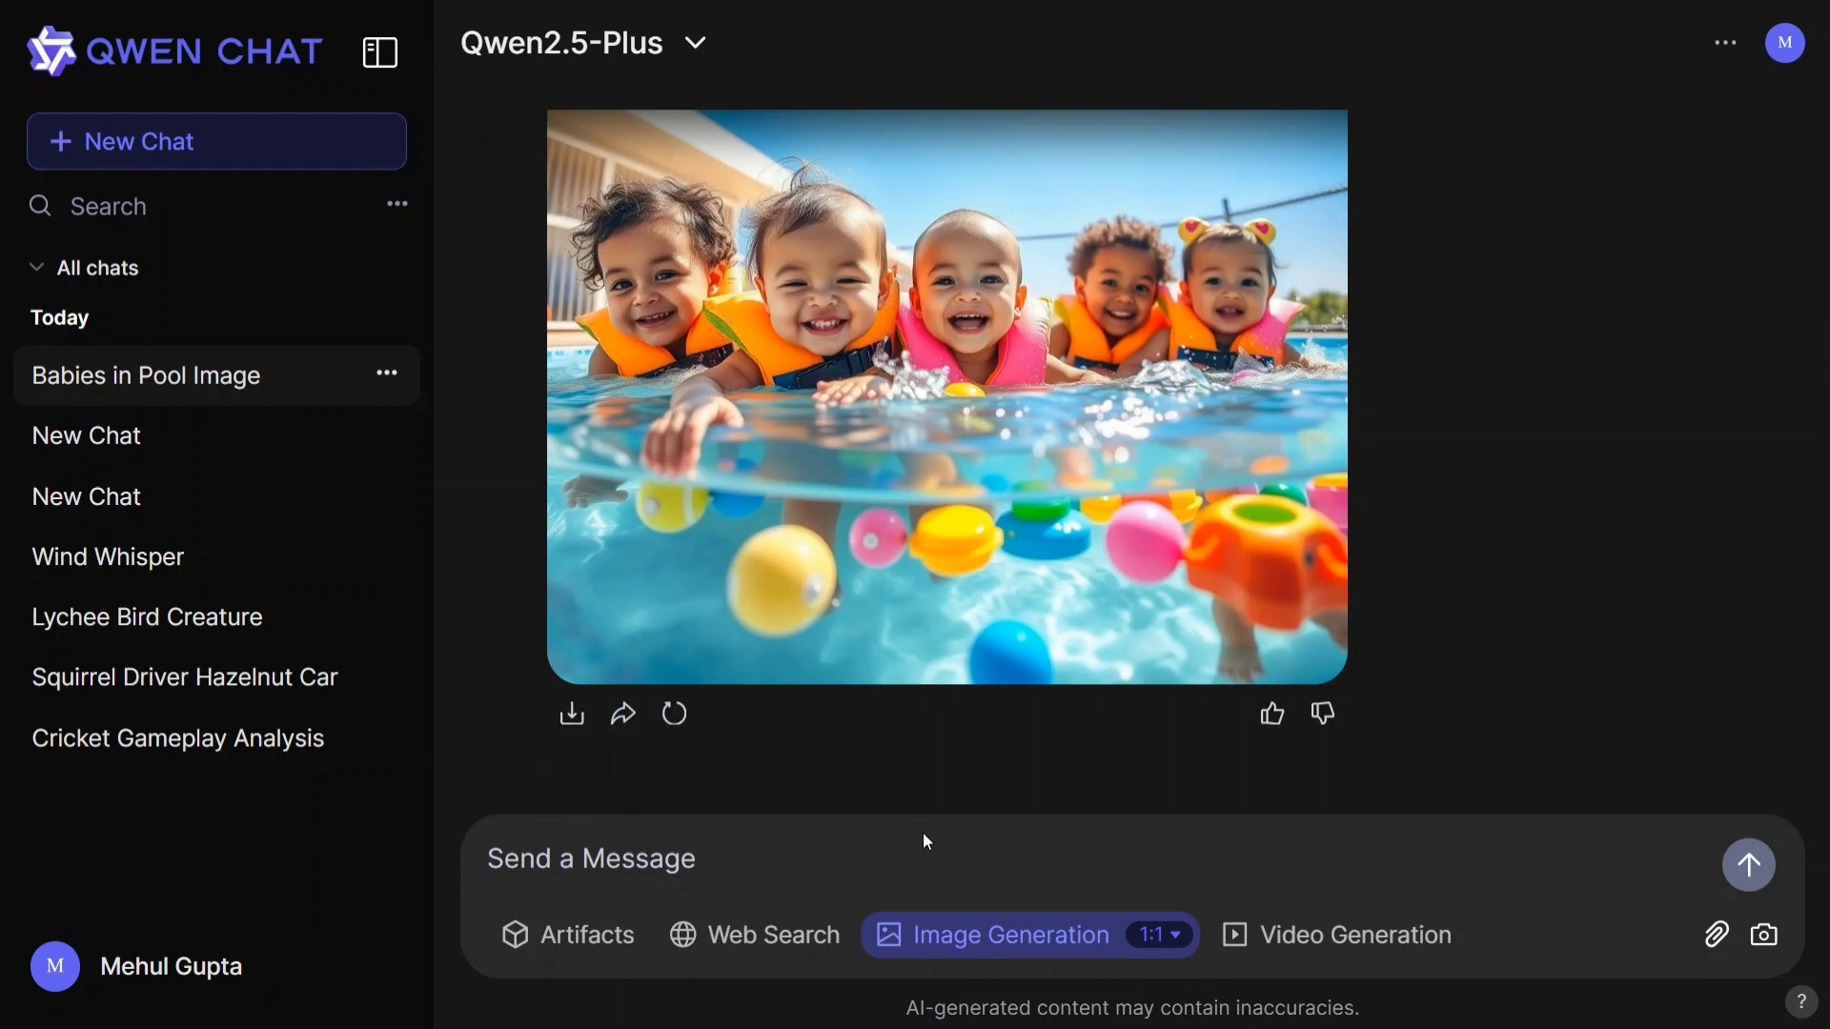
# Step: Start a new chat with Artifacts enabled, briefly checking the model list
pyautogui.click(245, 153)
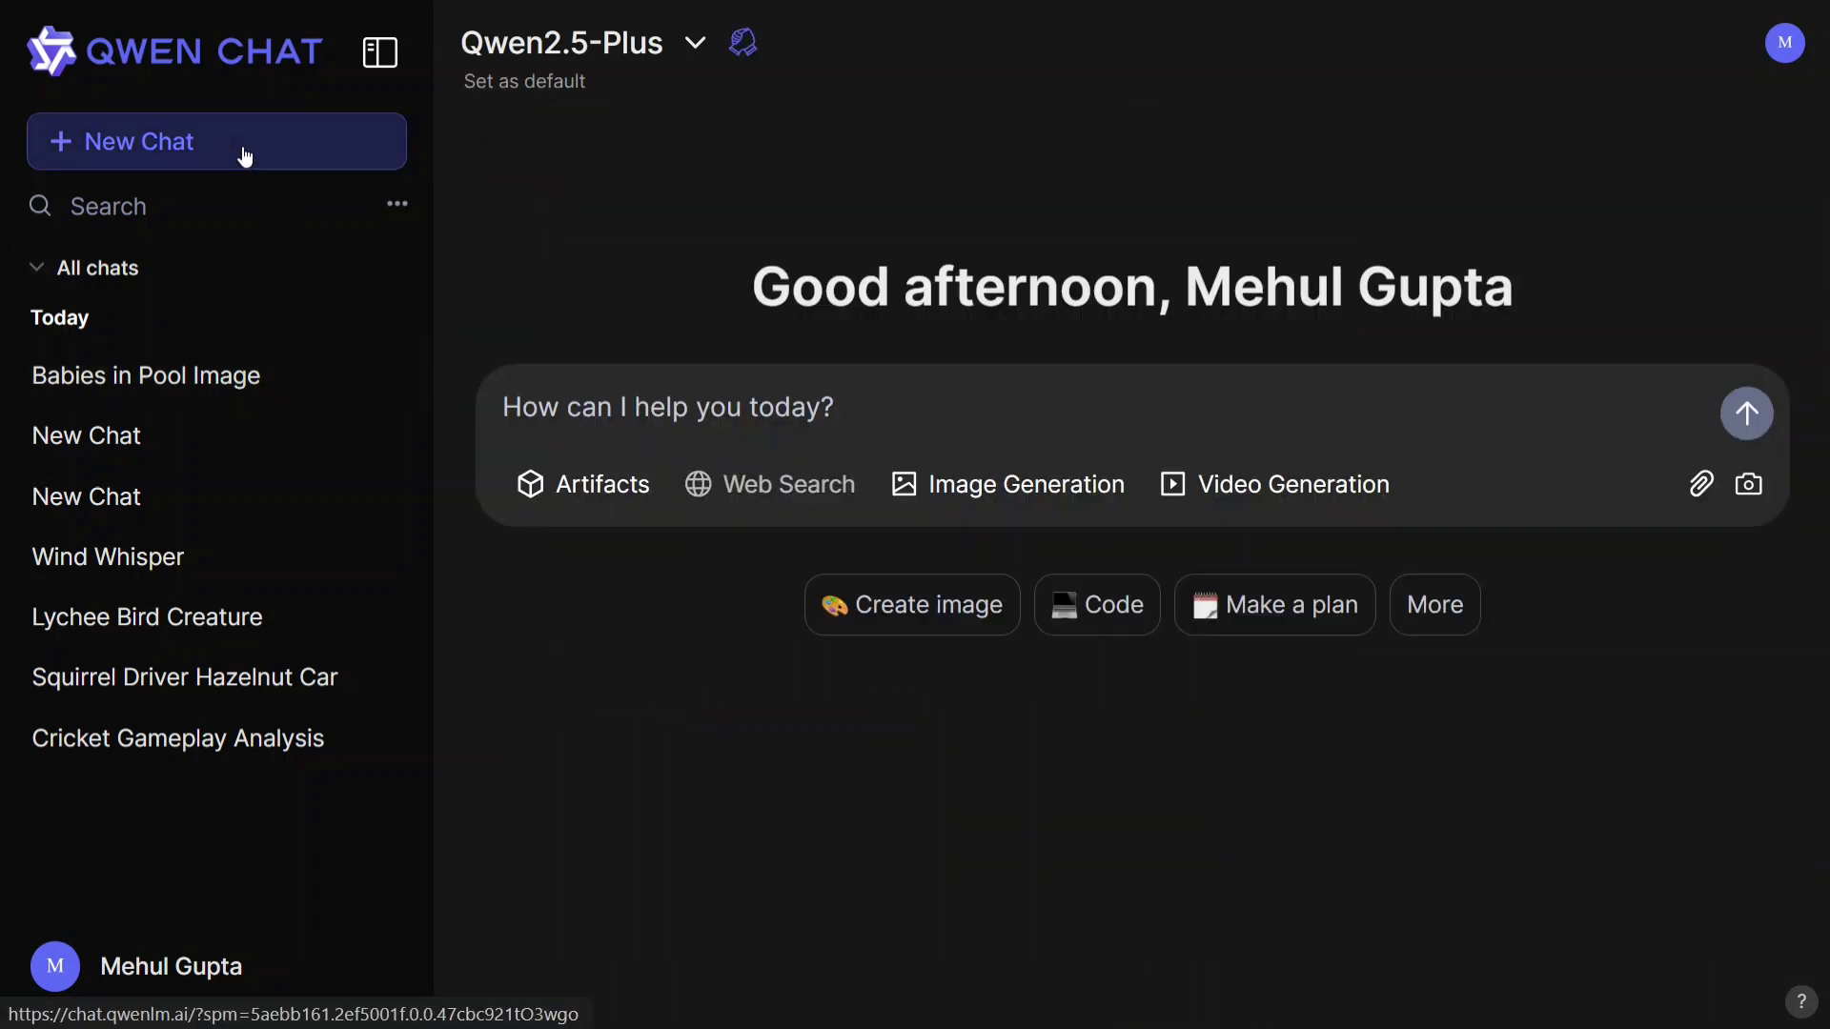
pyautogui.click(570, 500)
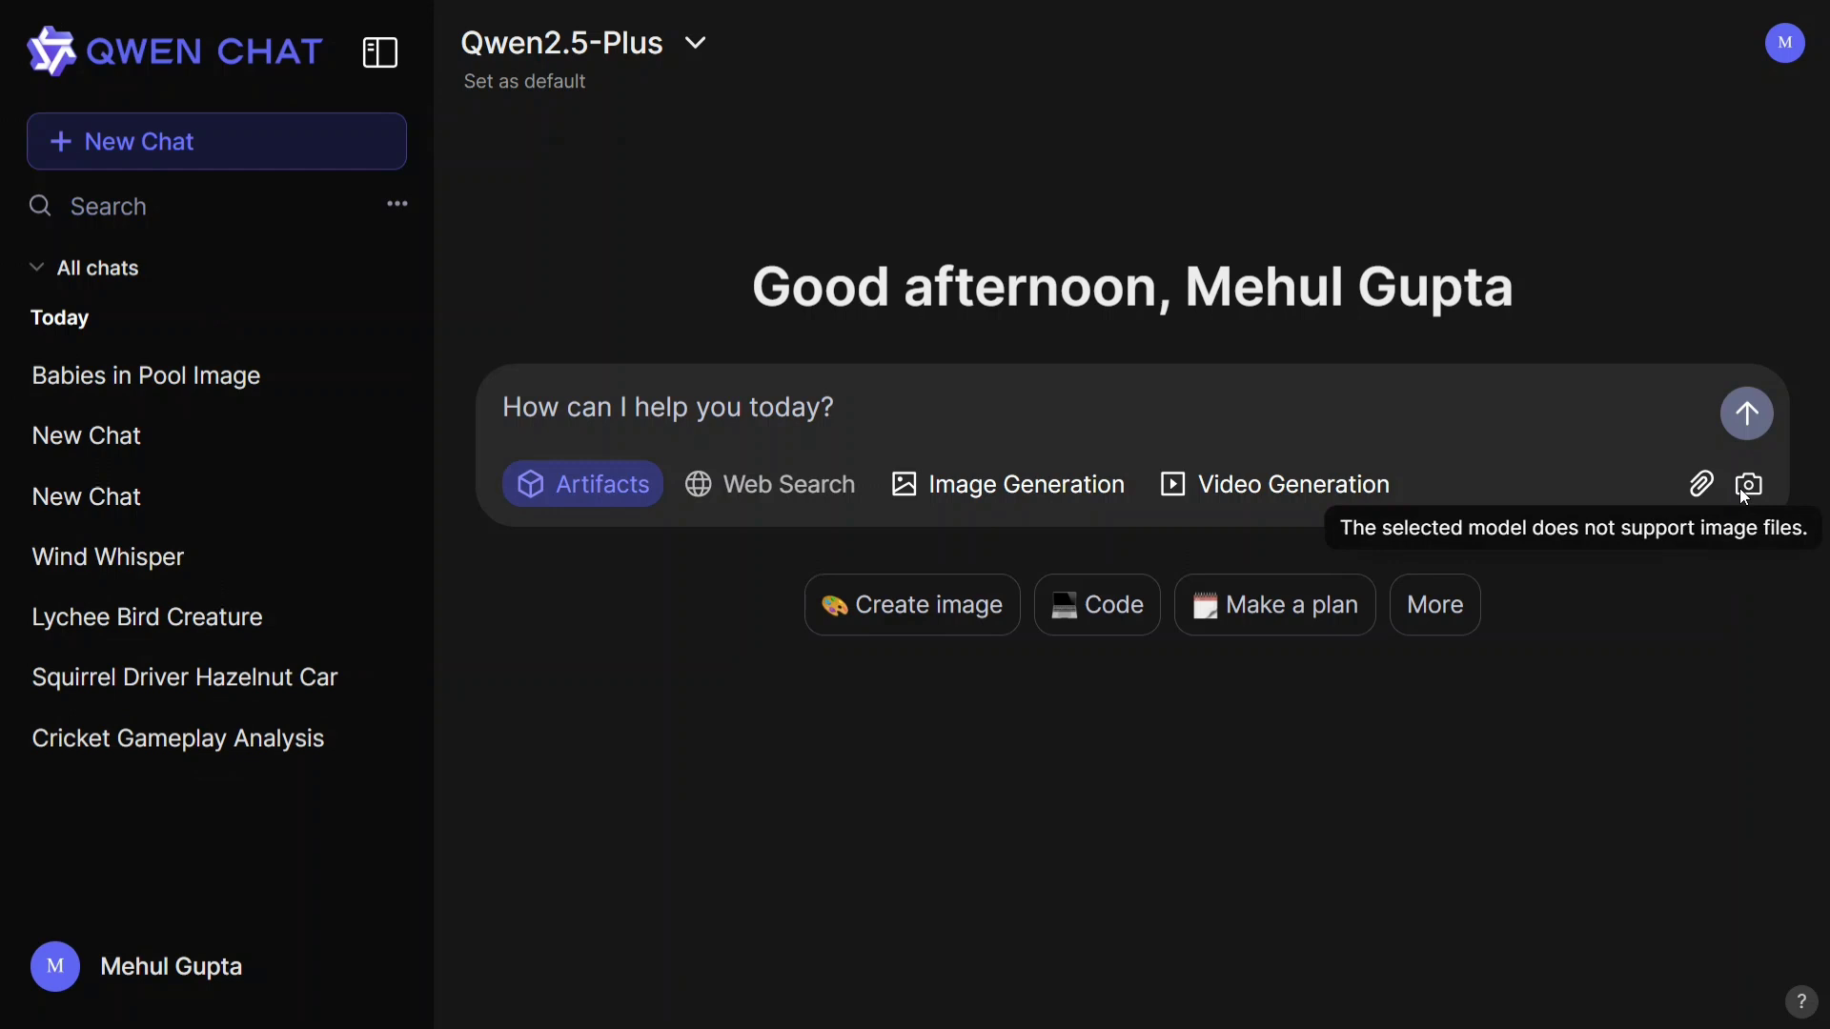
pyautogui.click(696, 43)
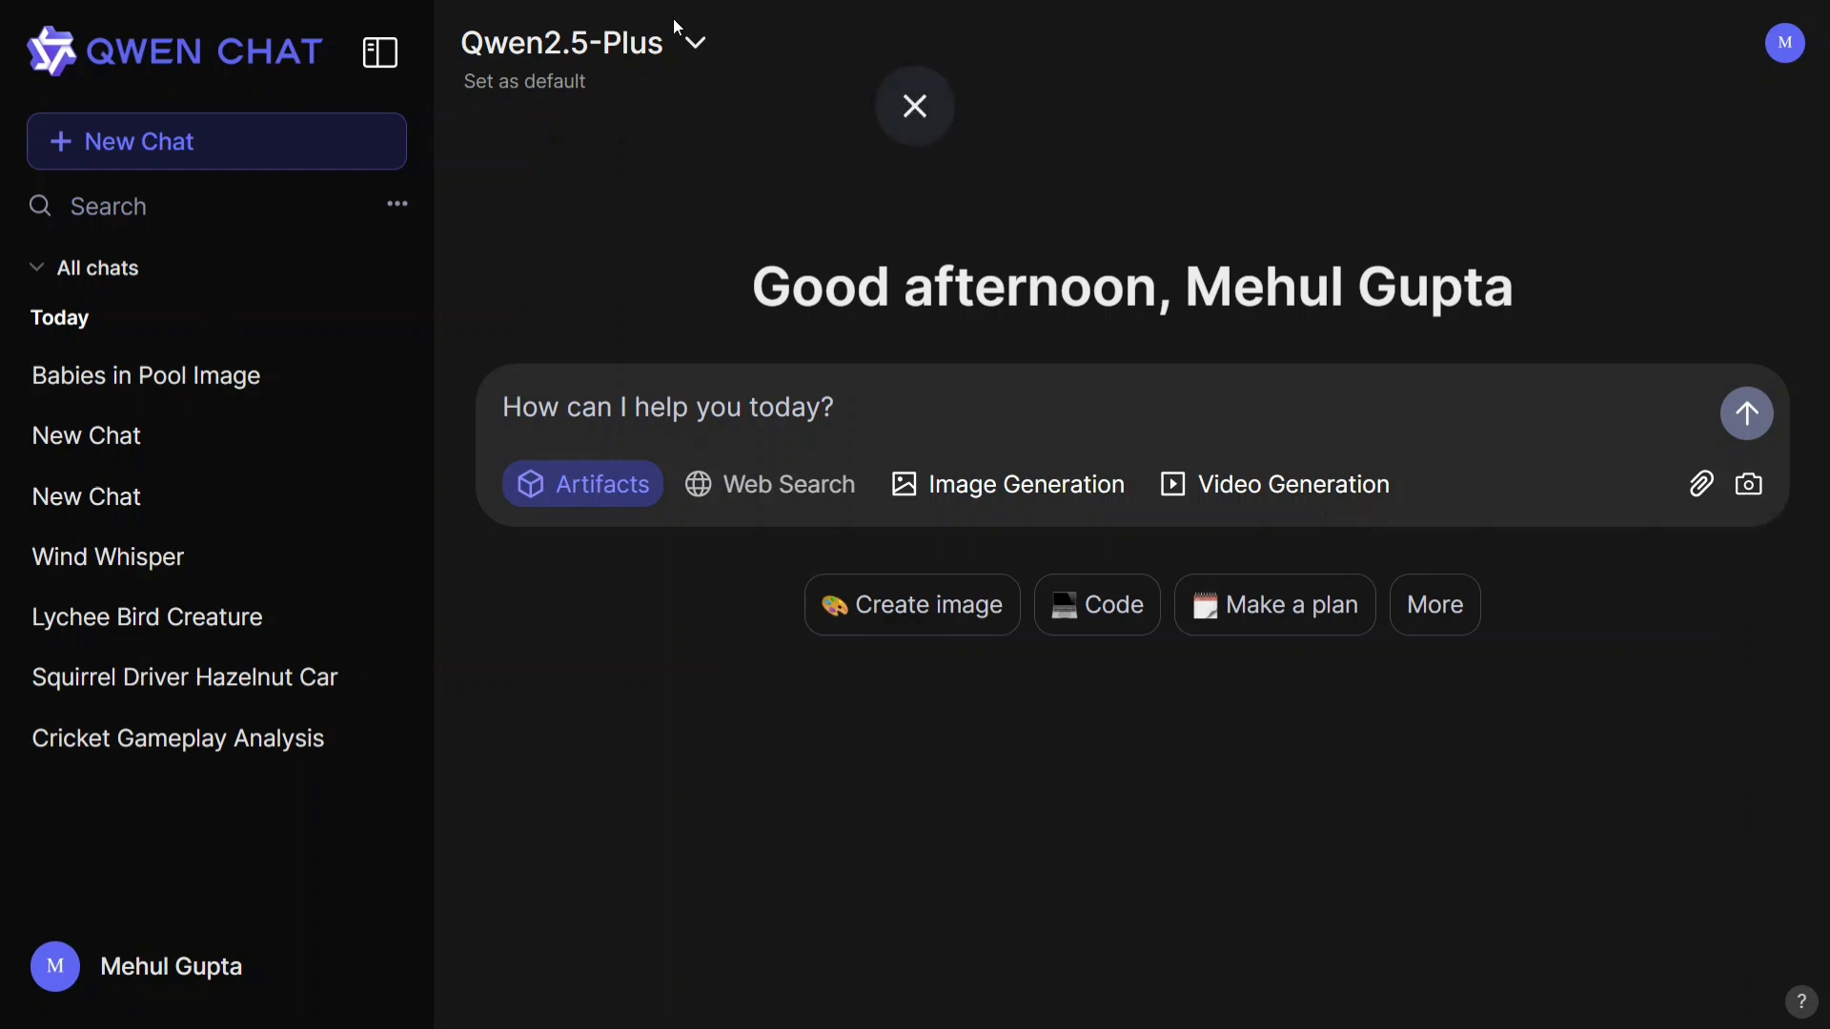
pyautogui.click(647, 401)
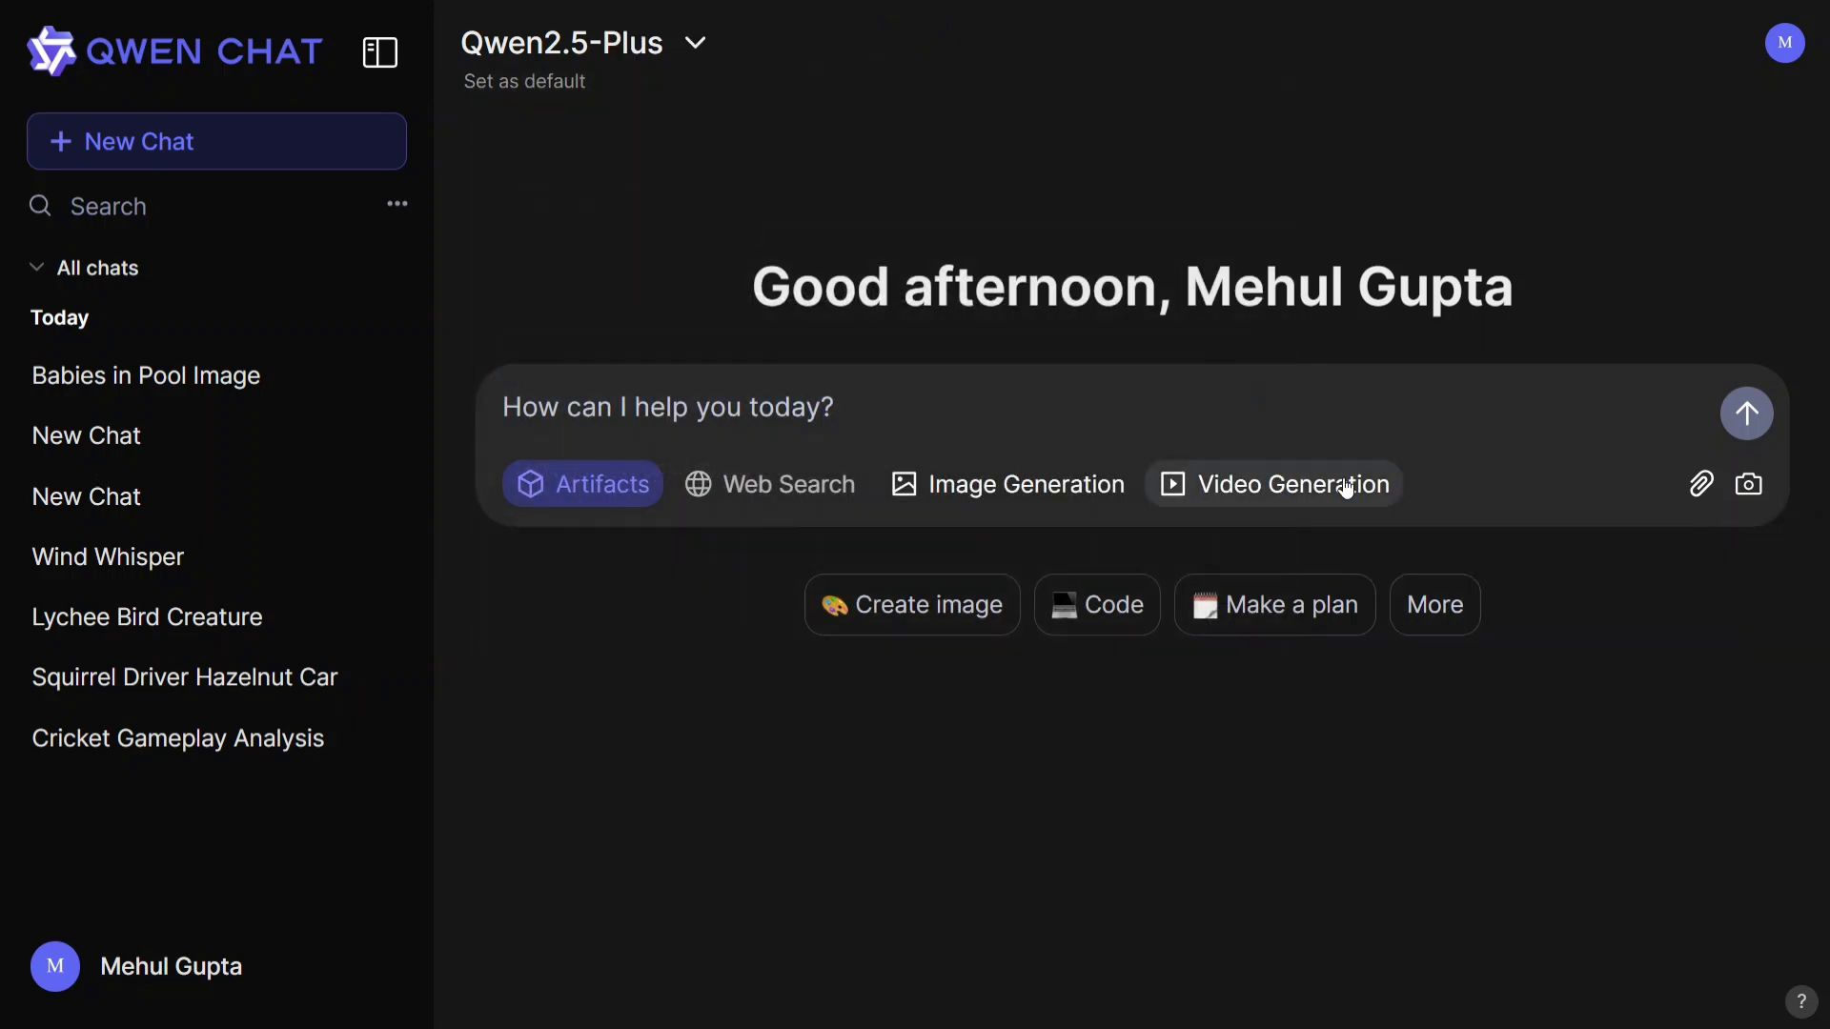
# Step: Preview the Video Generation sample clips and 16:9 ratio options, then return to a clean new chat
pyautogui.click(1291, 490)
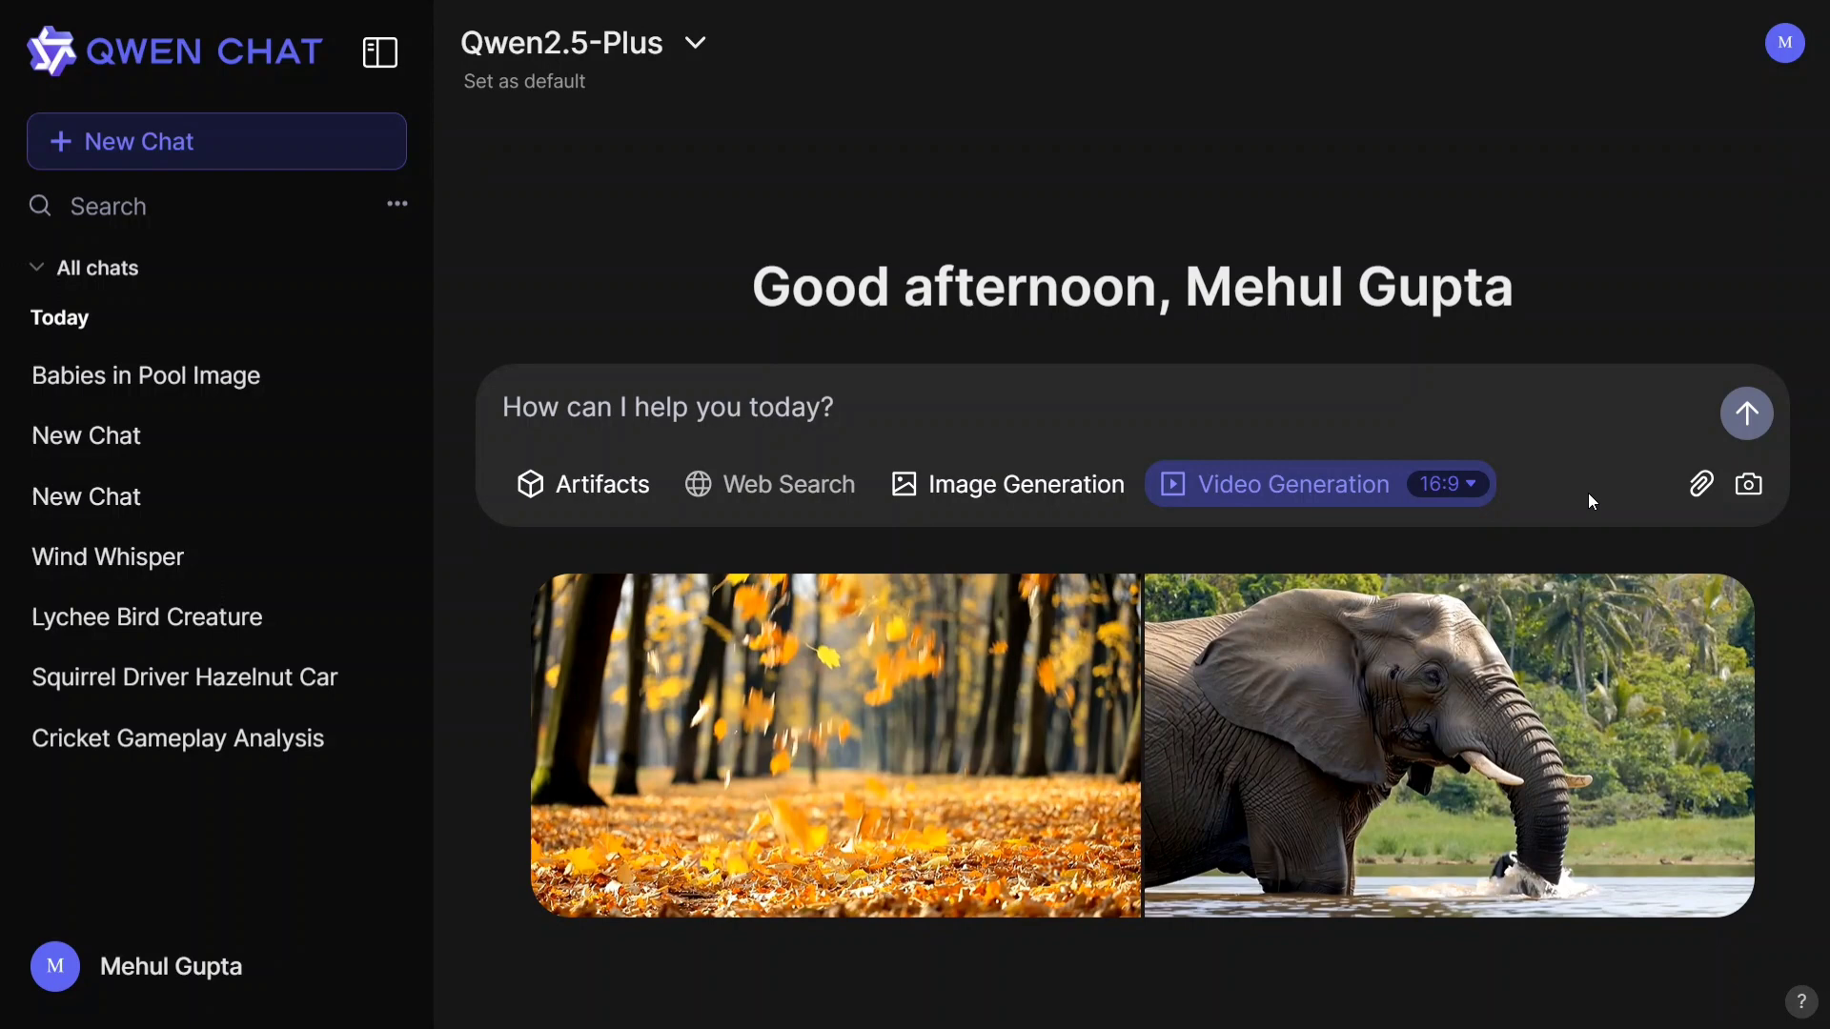
pyautogui.moveTo(1487, 672)
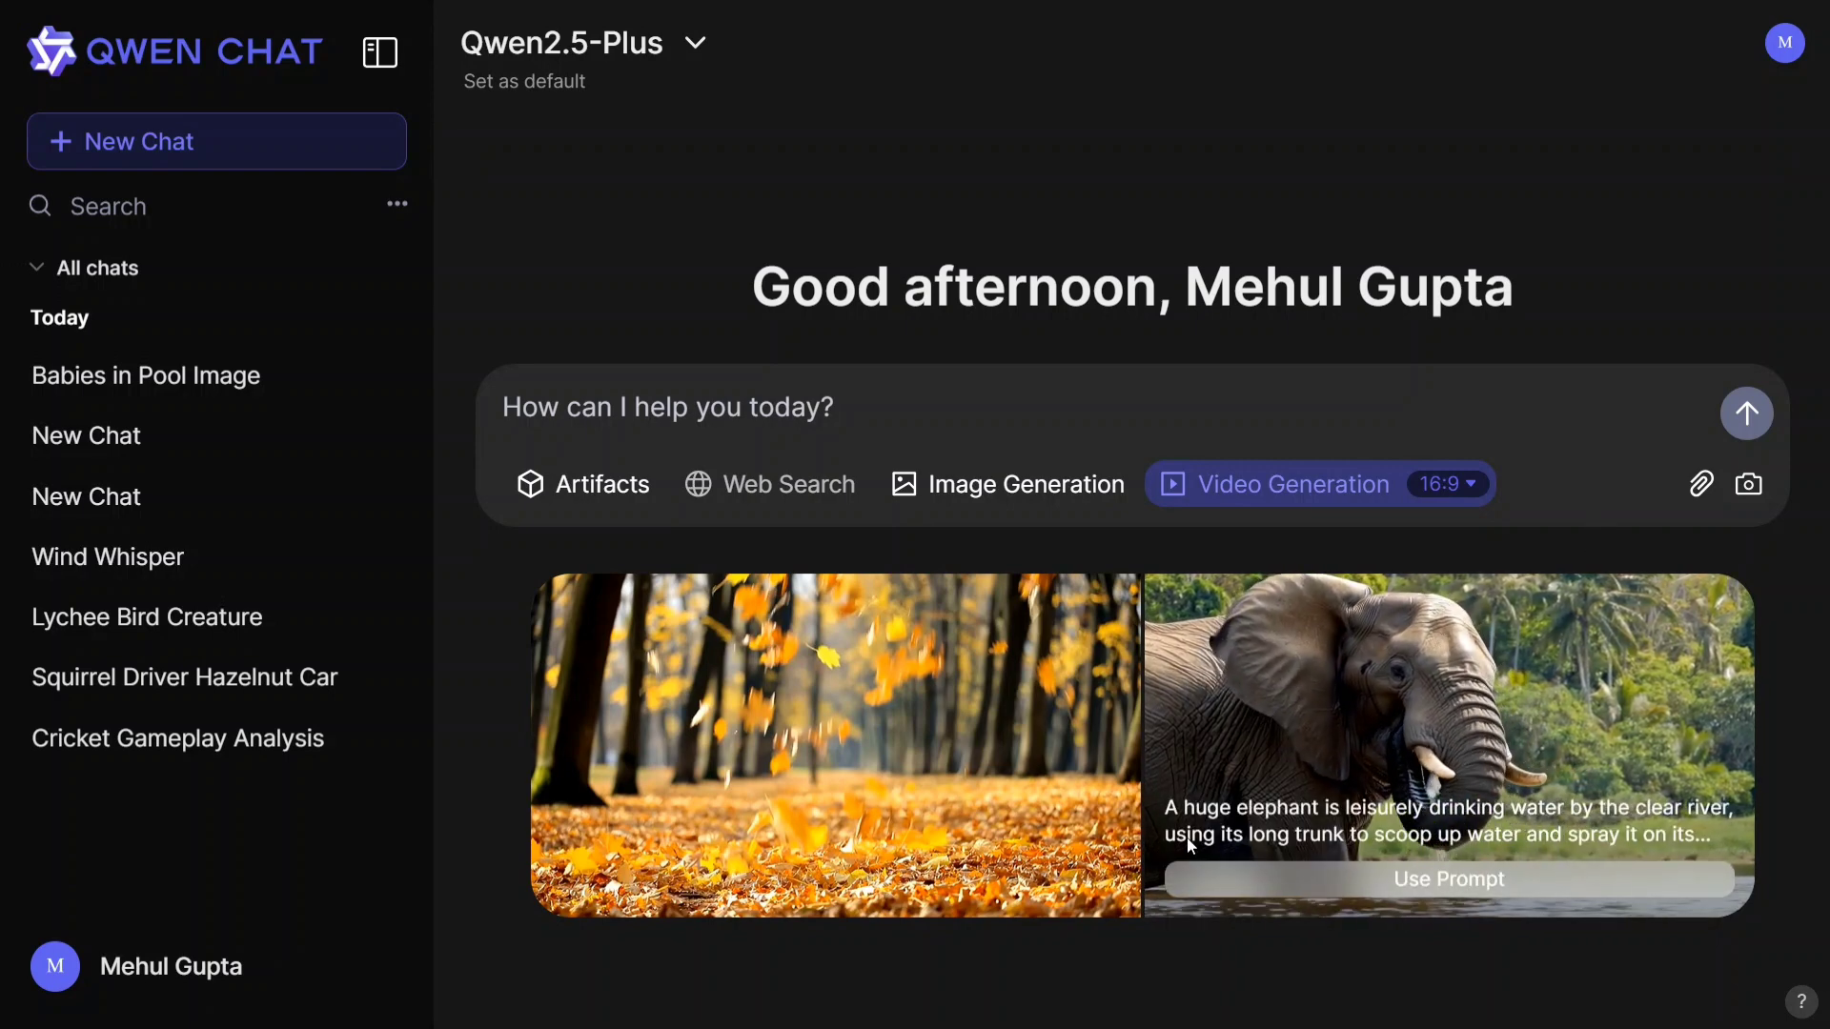
pyautogui.moveTo(1032, 860)
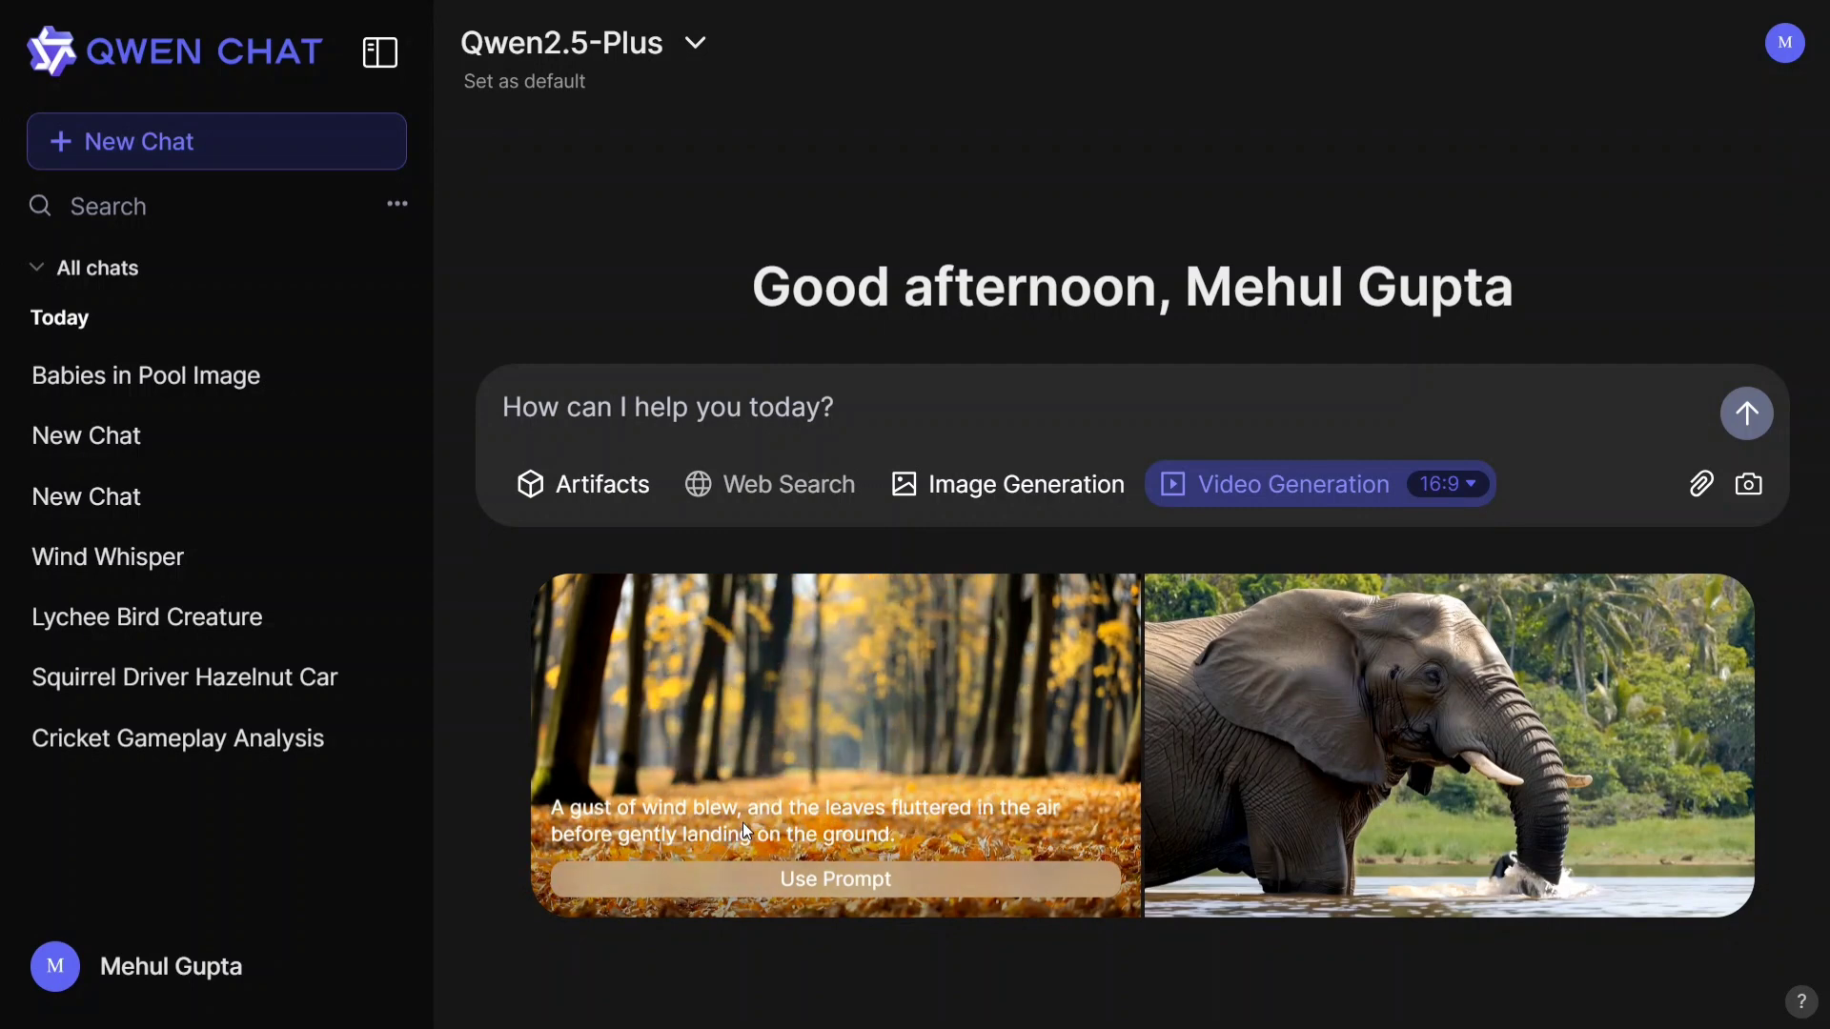
pyautogui.click(1475, 486)
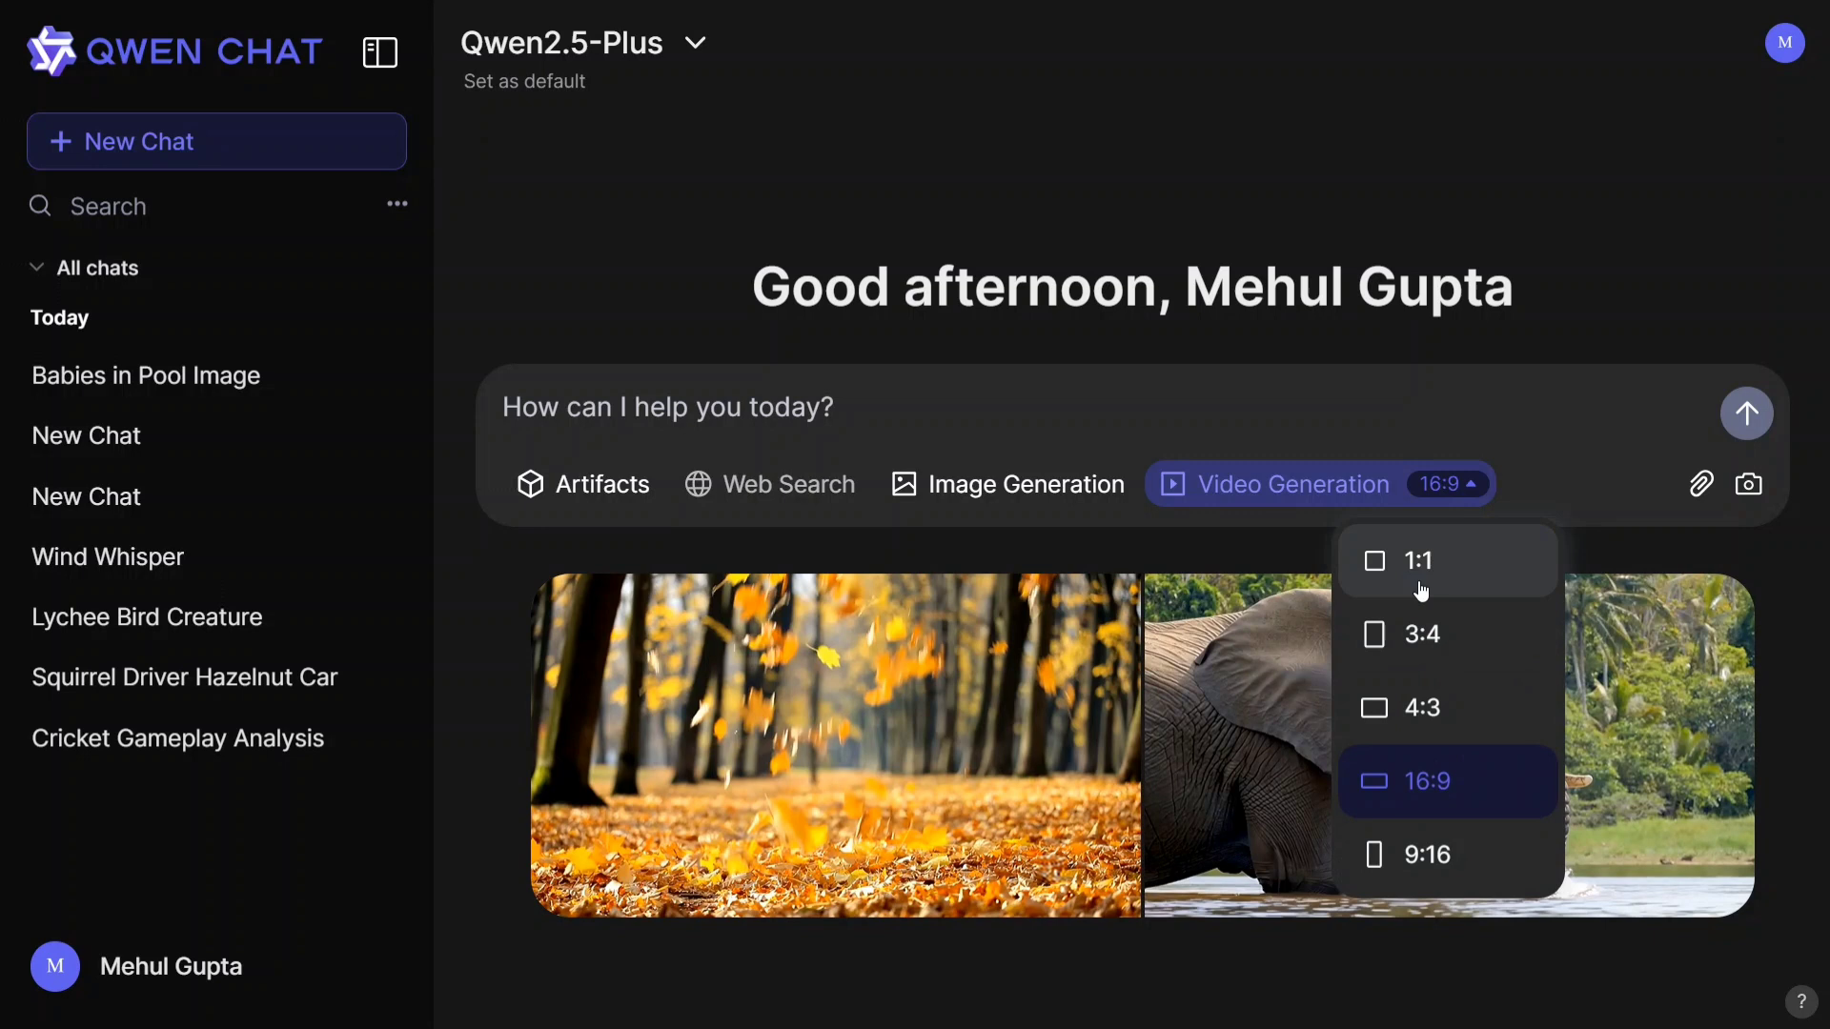
pyautogui.click(1352, 156)
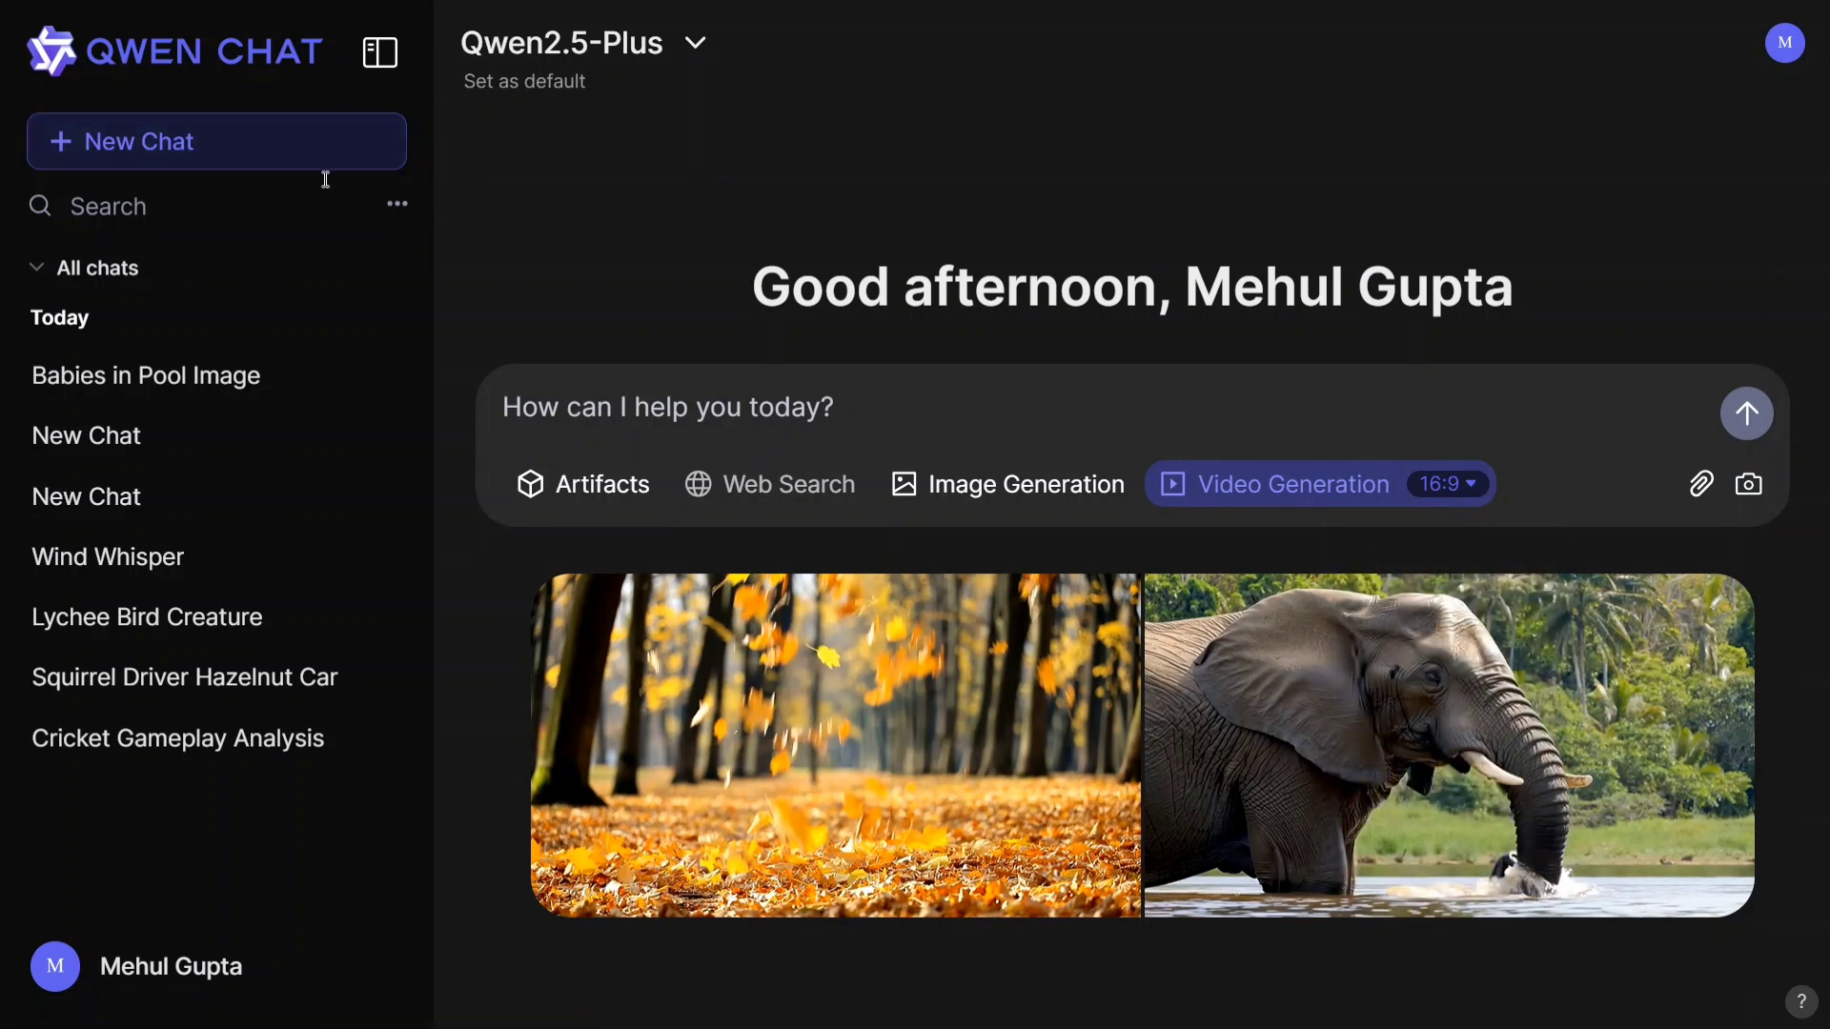
pyautogui.click(276, 153)
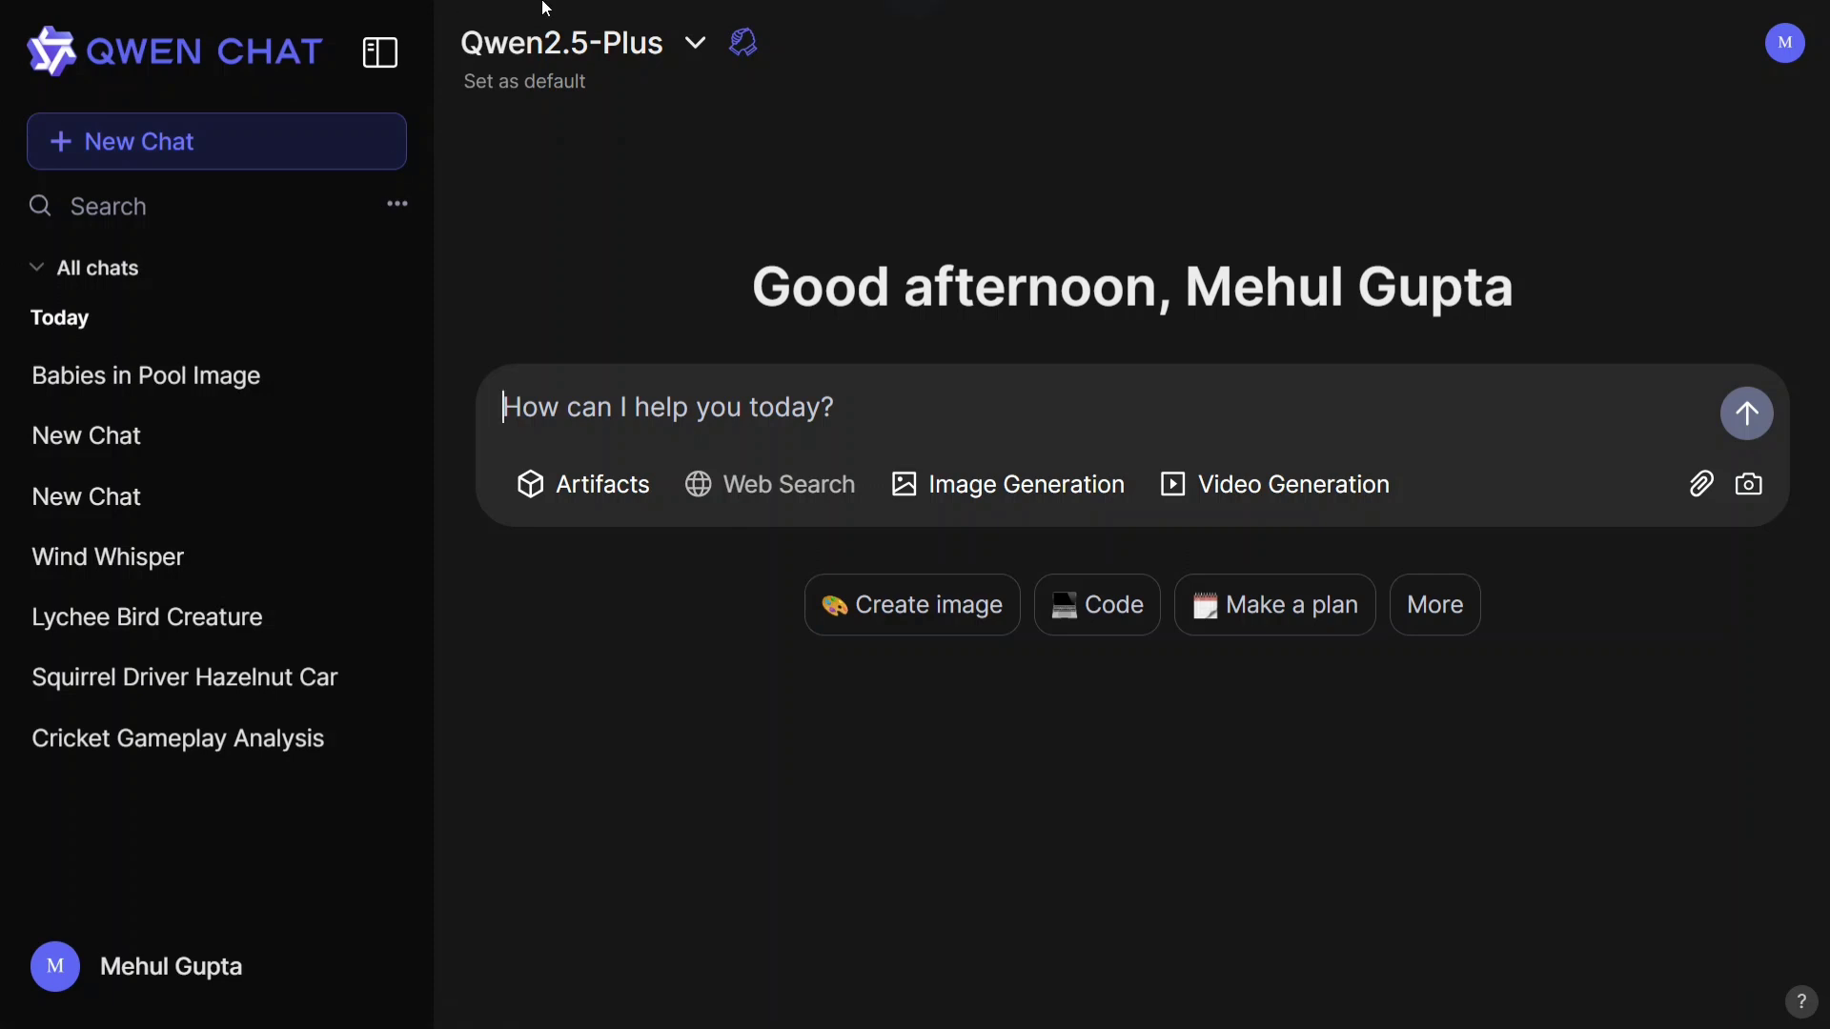
pyautogui.click(641, 45)
pyautogui.scroll(-4, 678, 425)
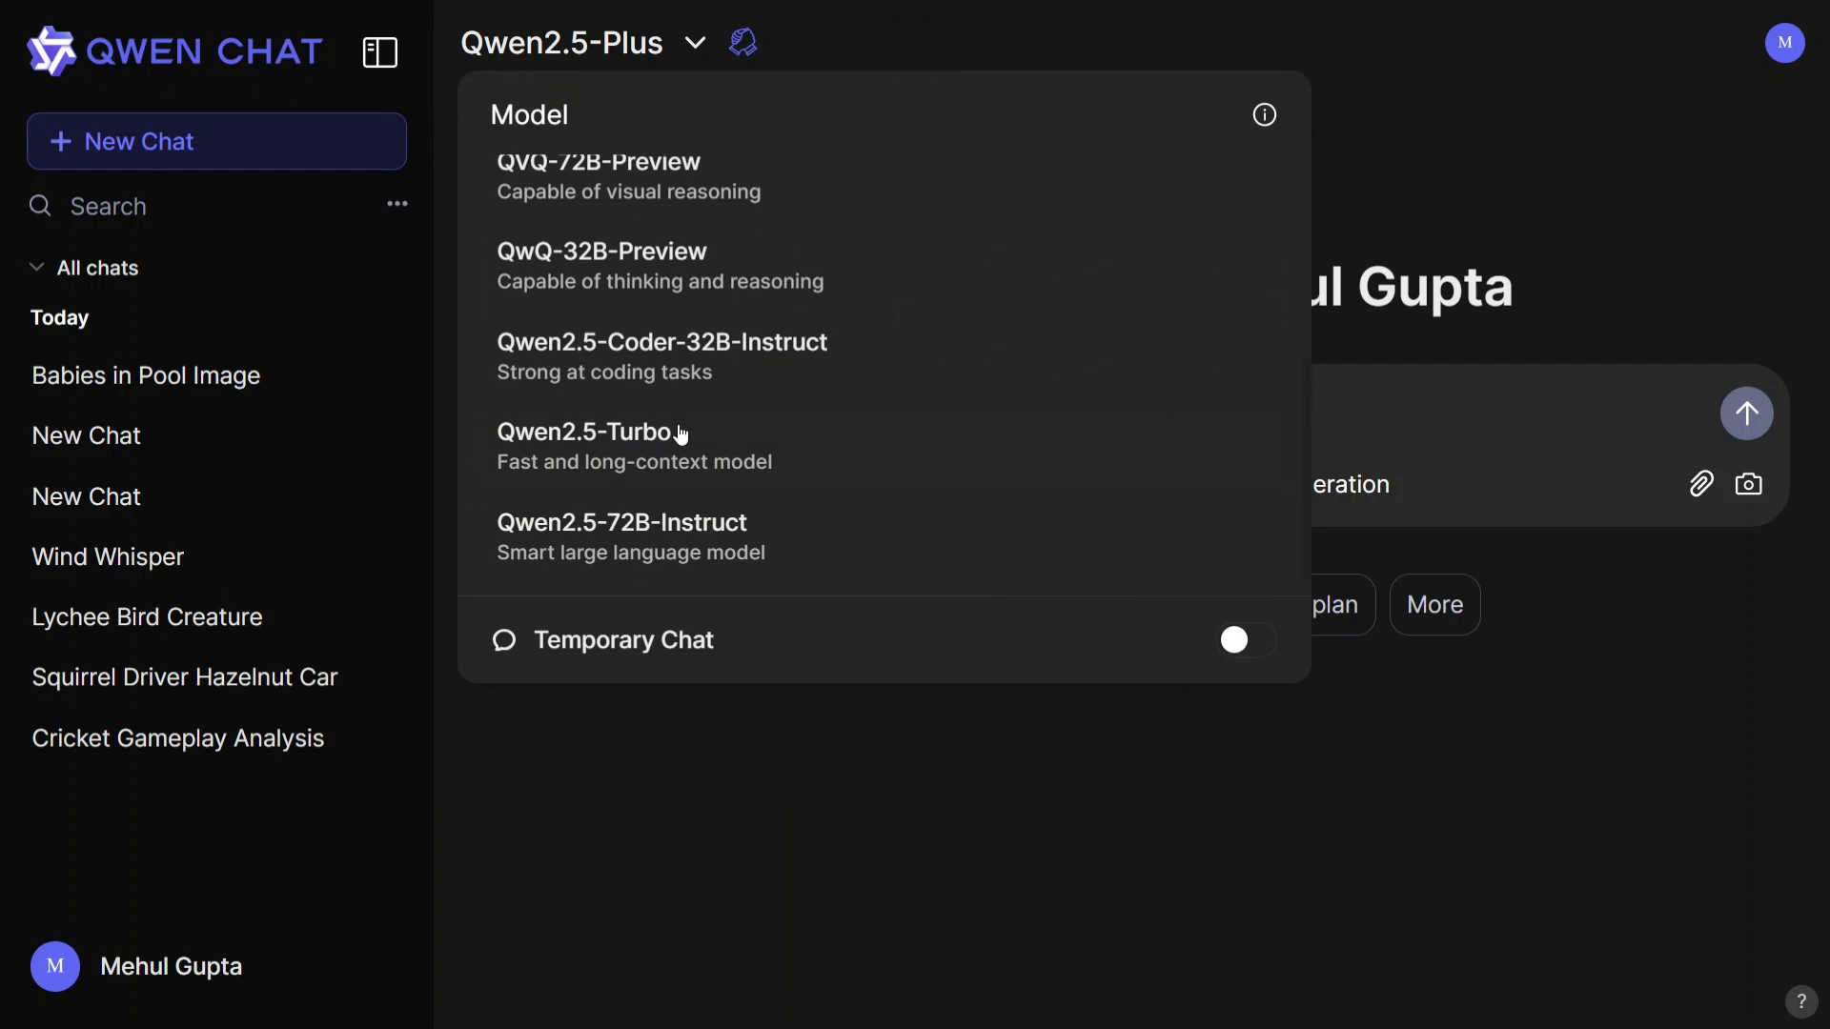
pyautogui.click(609, 710)
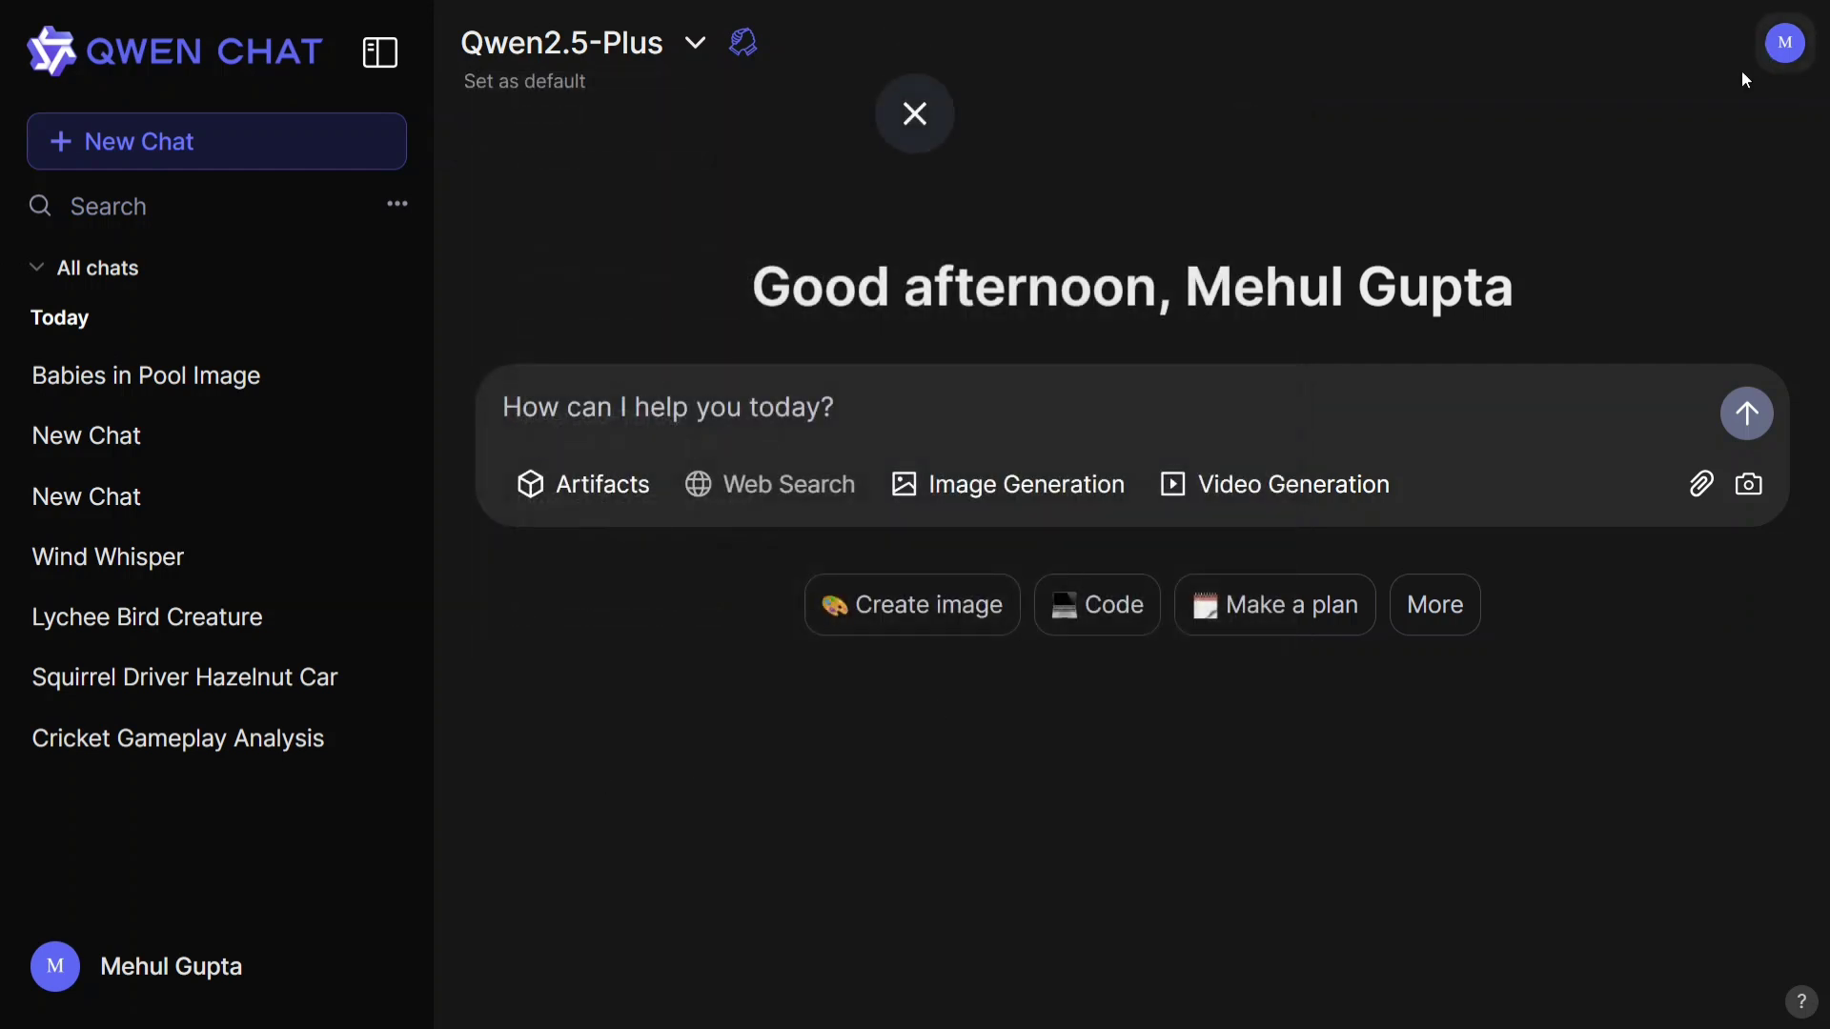
pyautogui.click(1799, 58)
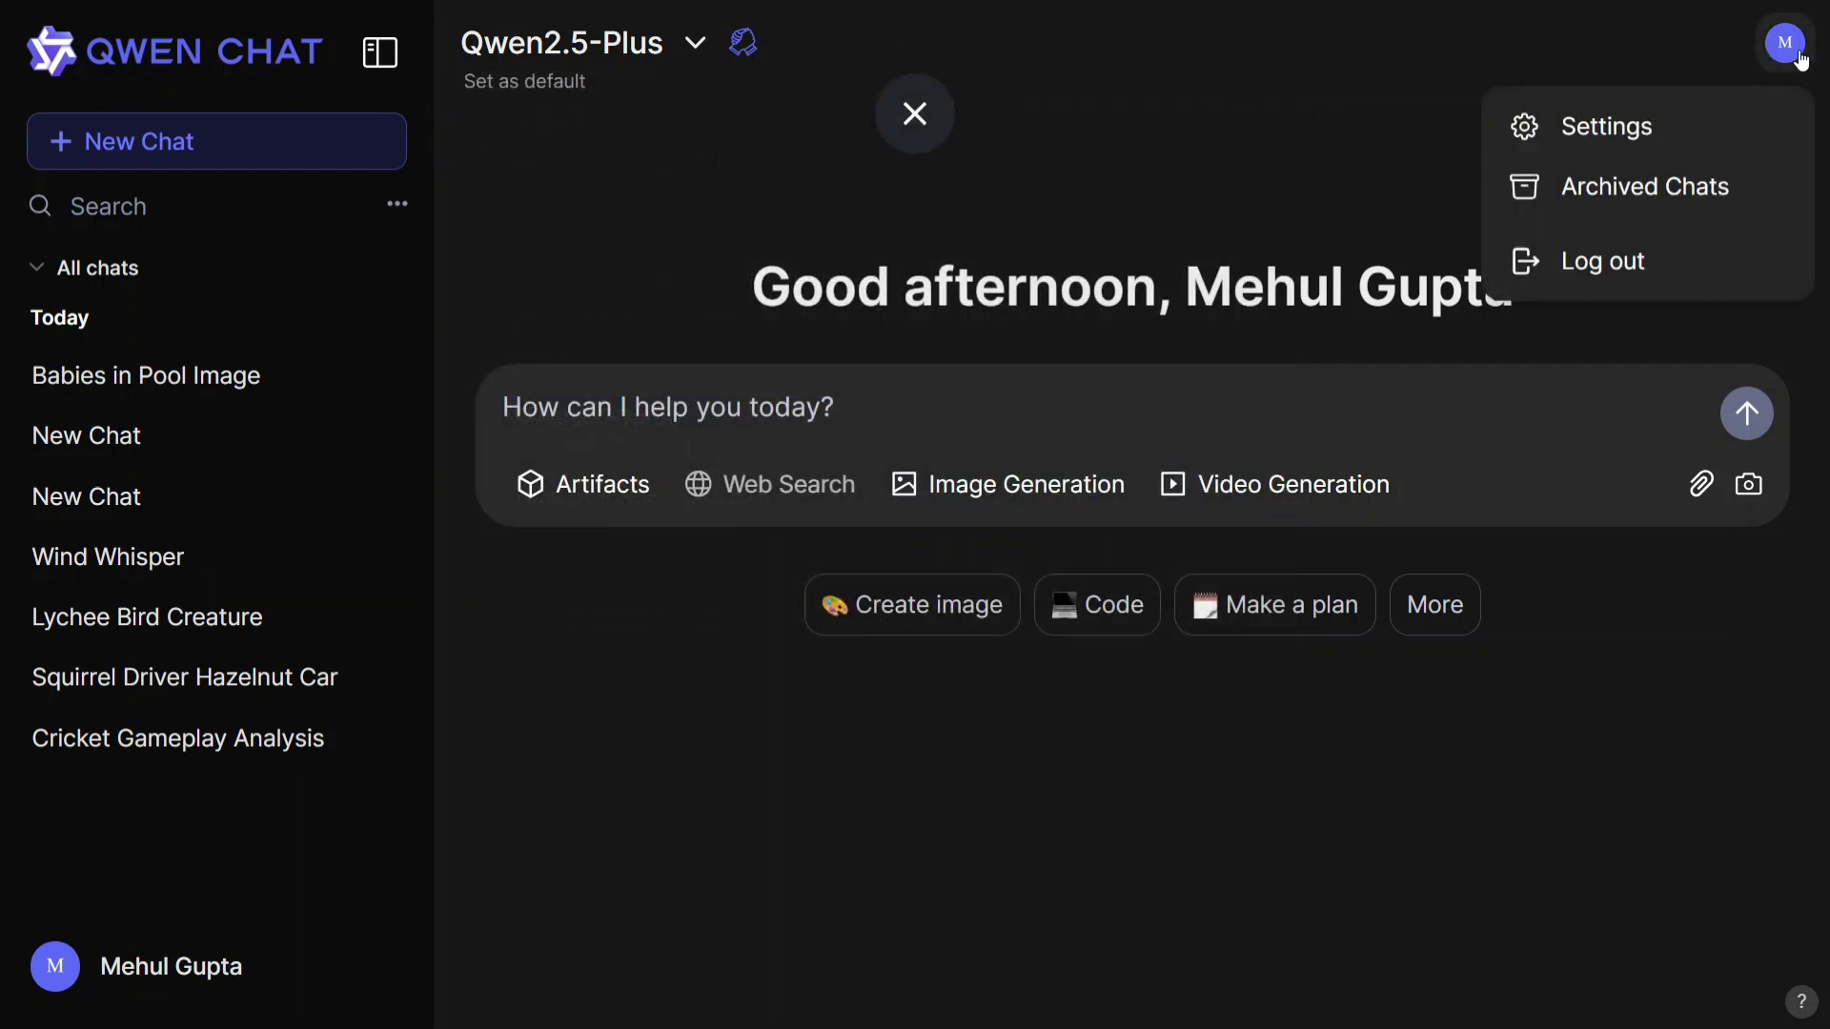
pyautogui.click(1638, 143)
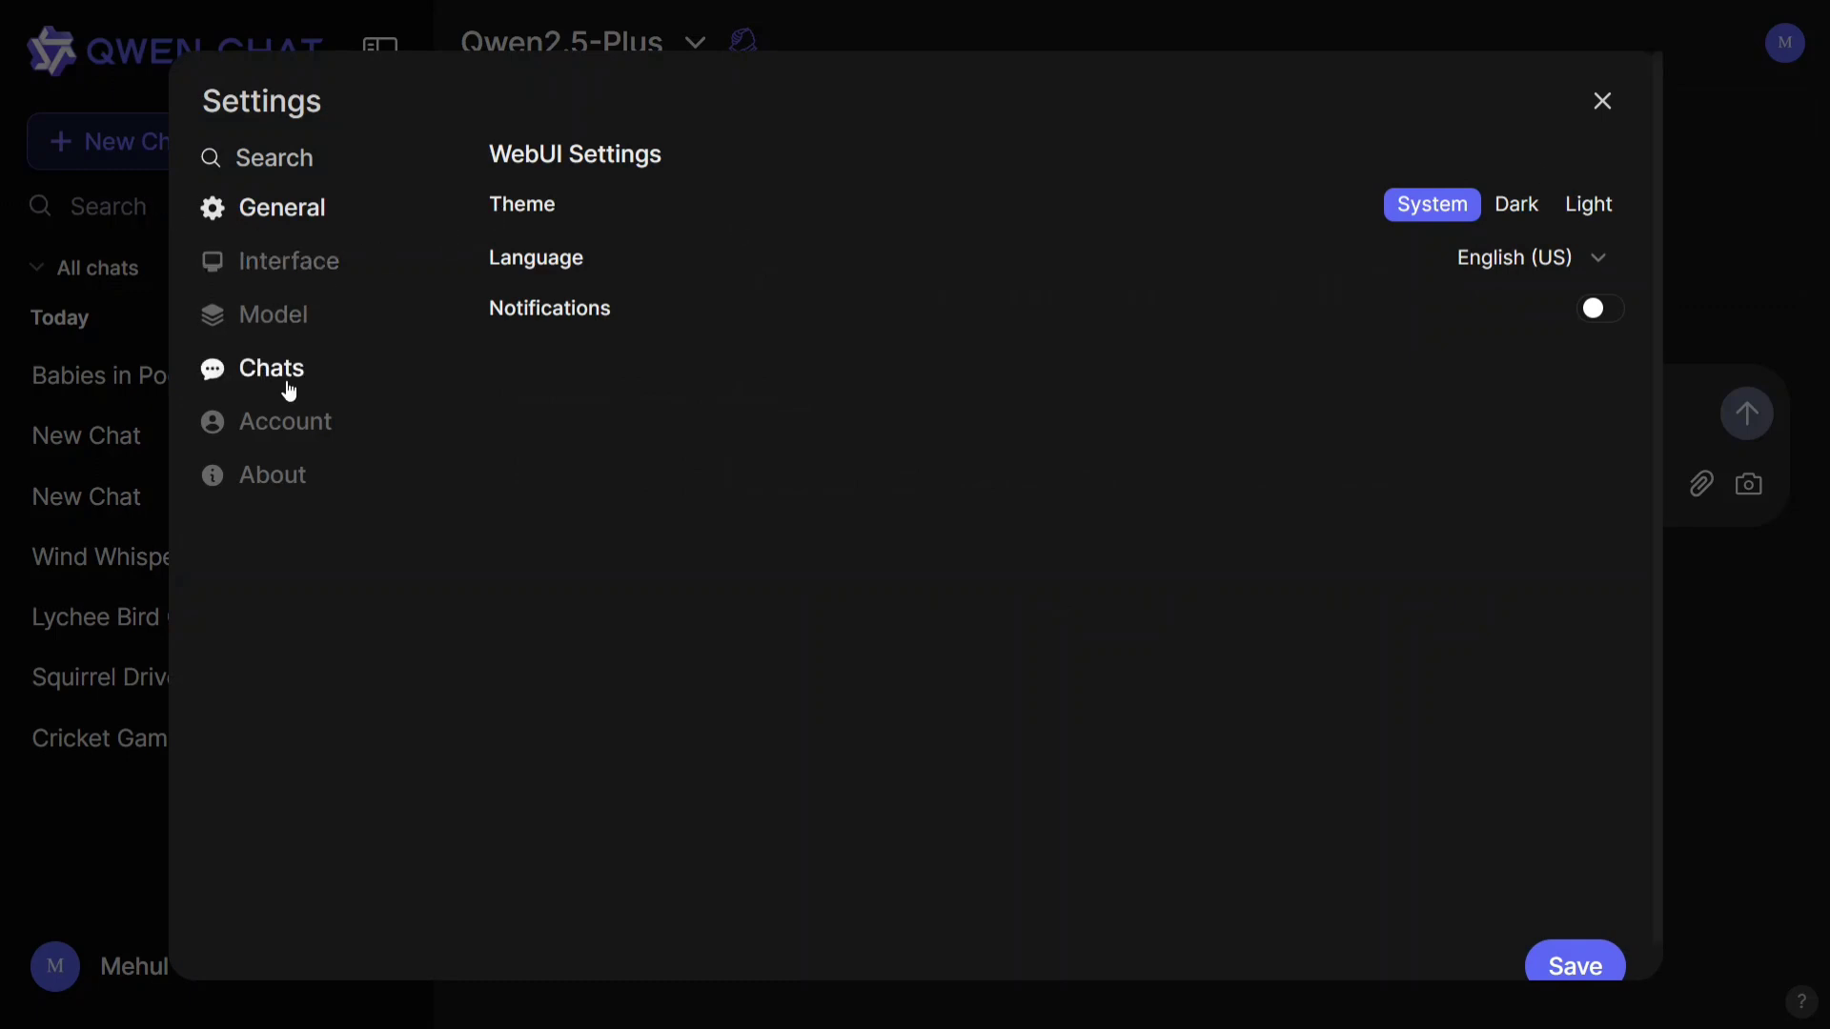
pyautogui.click(1599, 104)
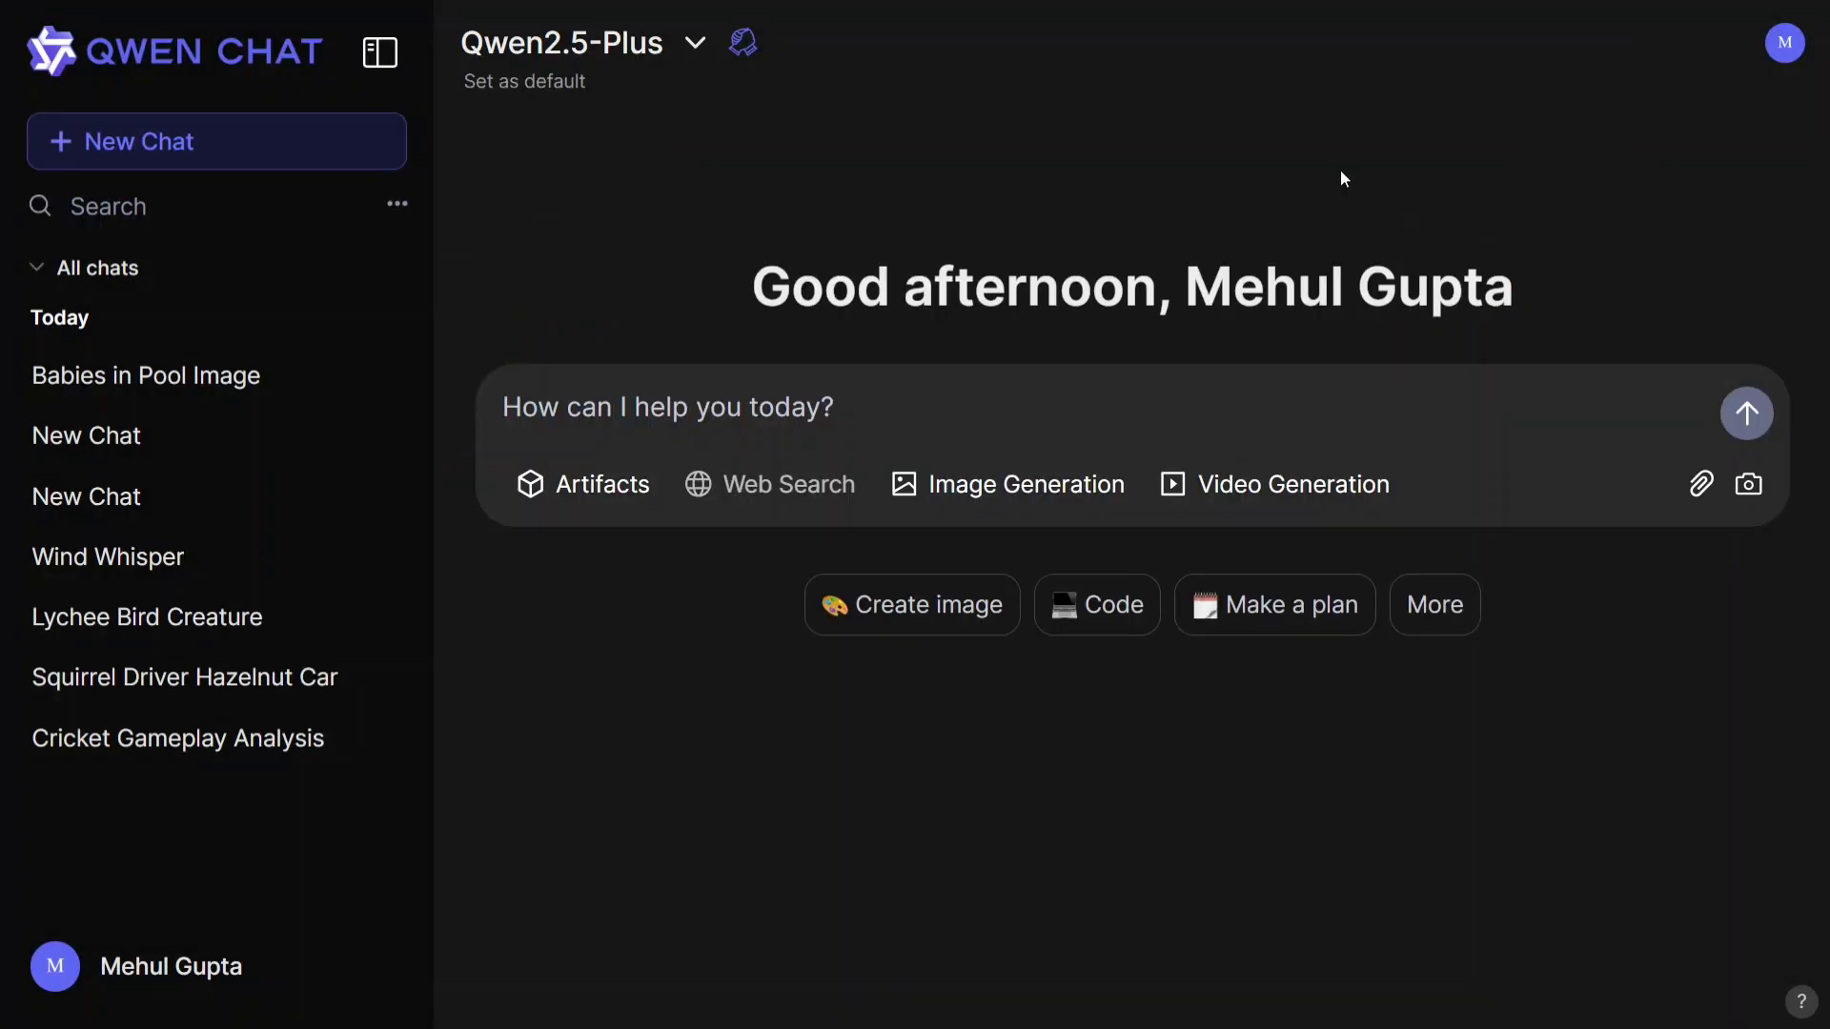